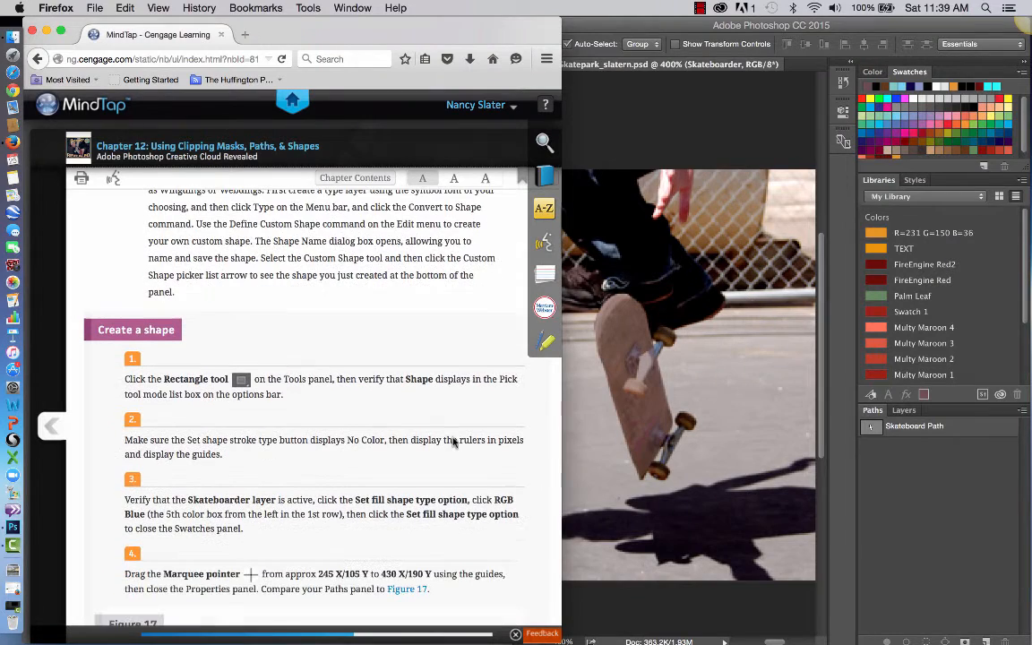
pyautogui.scroll(-1, 453, 440)
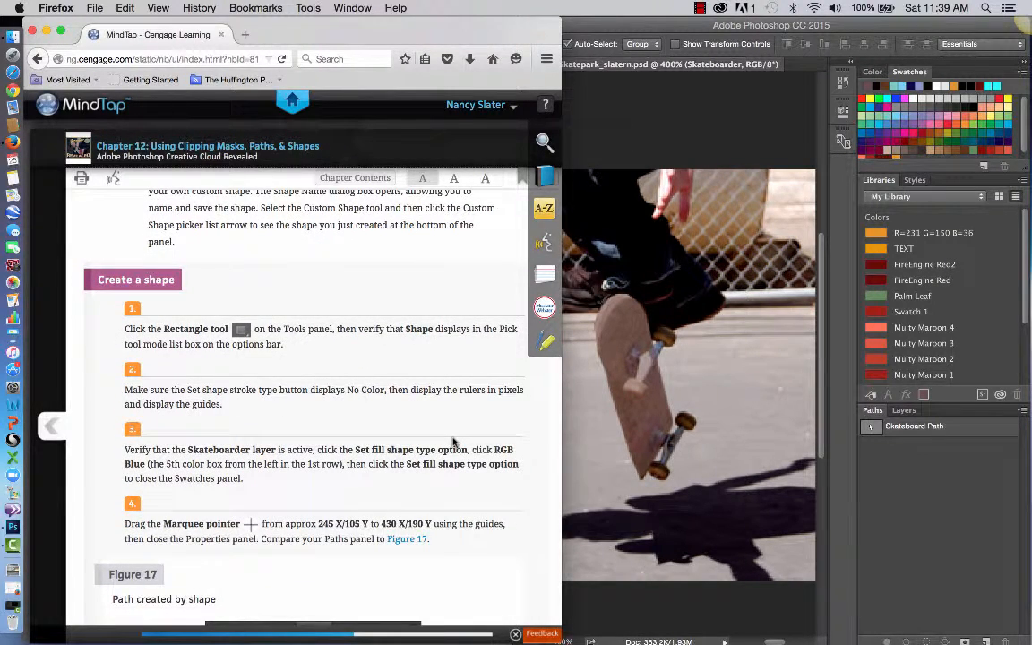
# In Photoshop, activate the Rectangle tool in place of the Rounded Rectangle tool and keep its tool mode set to Shape.
pyautogui.click(732, 386)
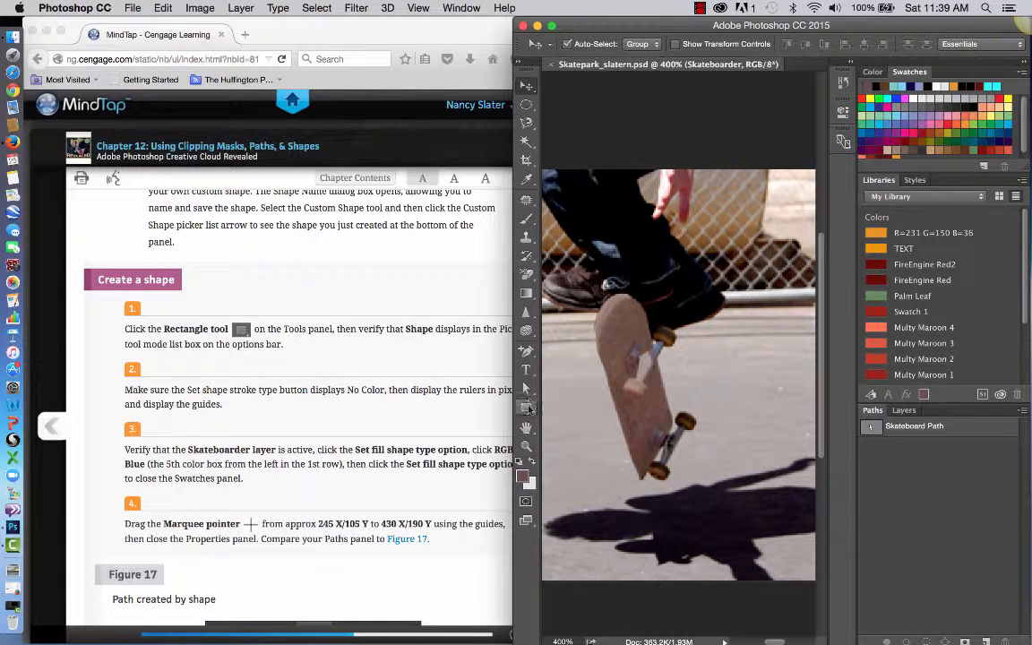
pyautogui.click(527, 408)
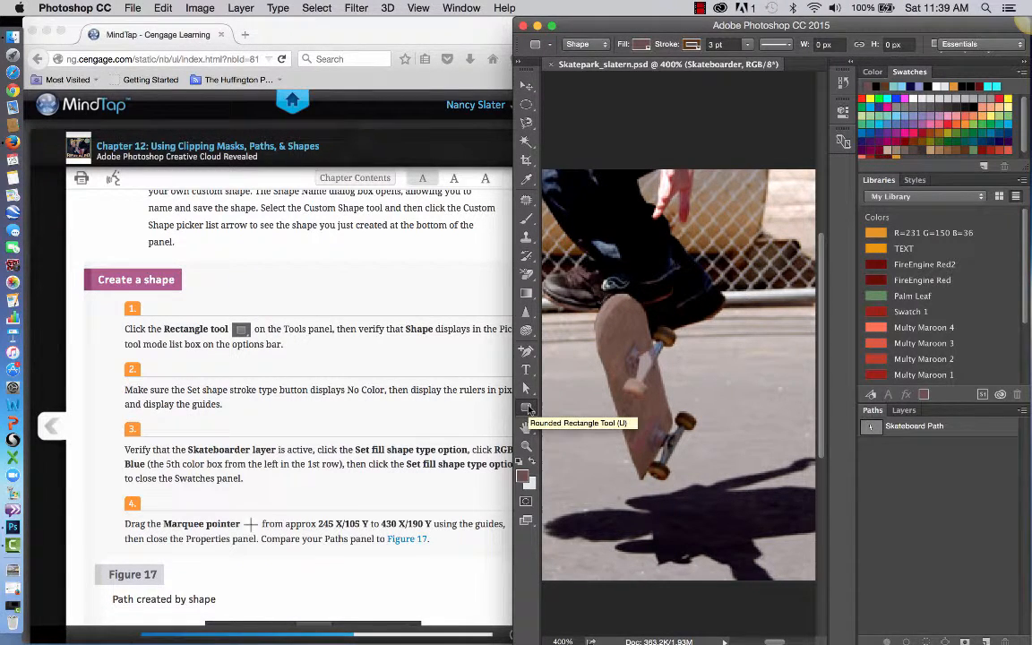
pyautogui.click(527, 409)
pyautogui.click(591, 404)
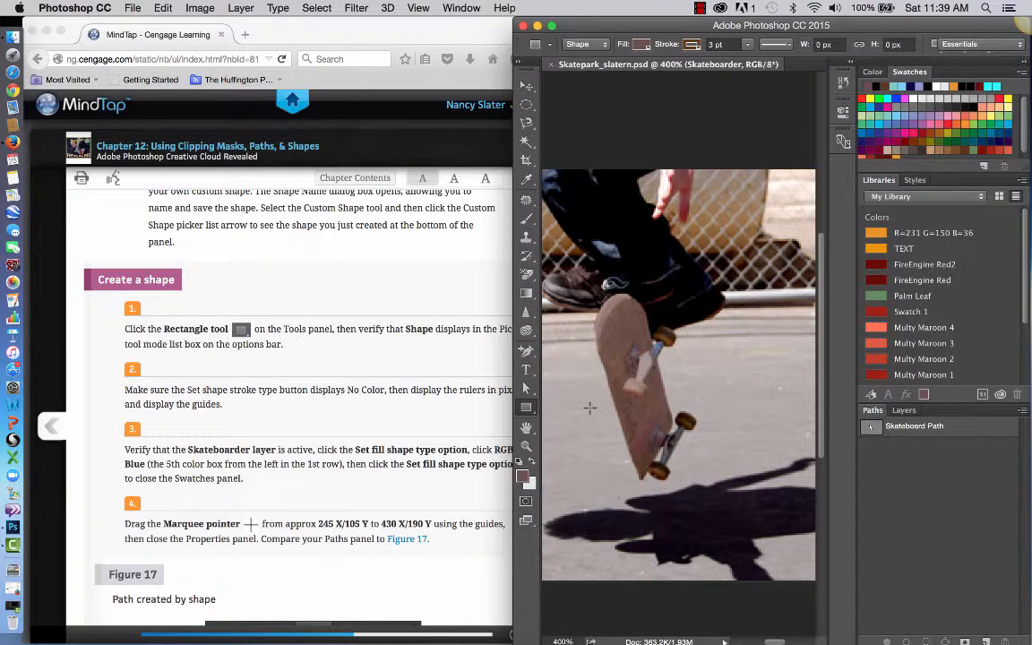
pyautogui.click(402, 374)
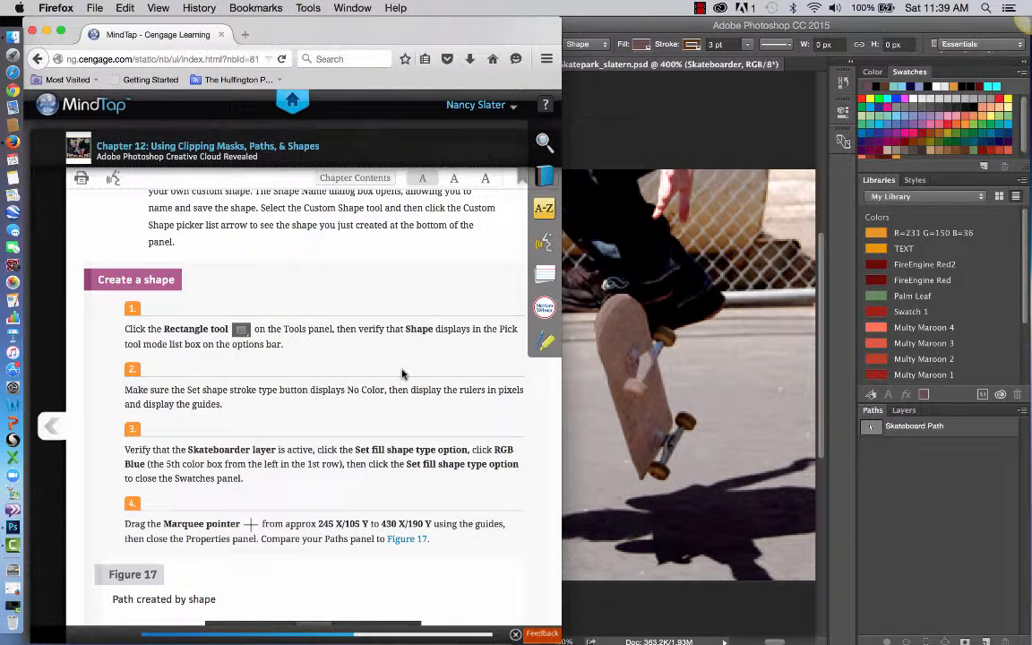
pyautogui.click(669, 30)
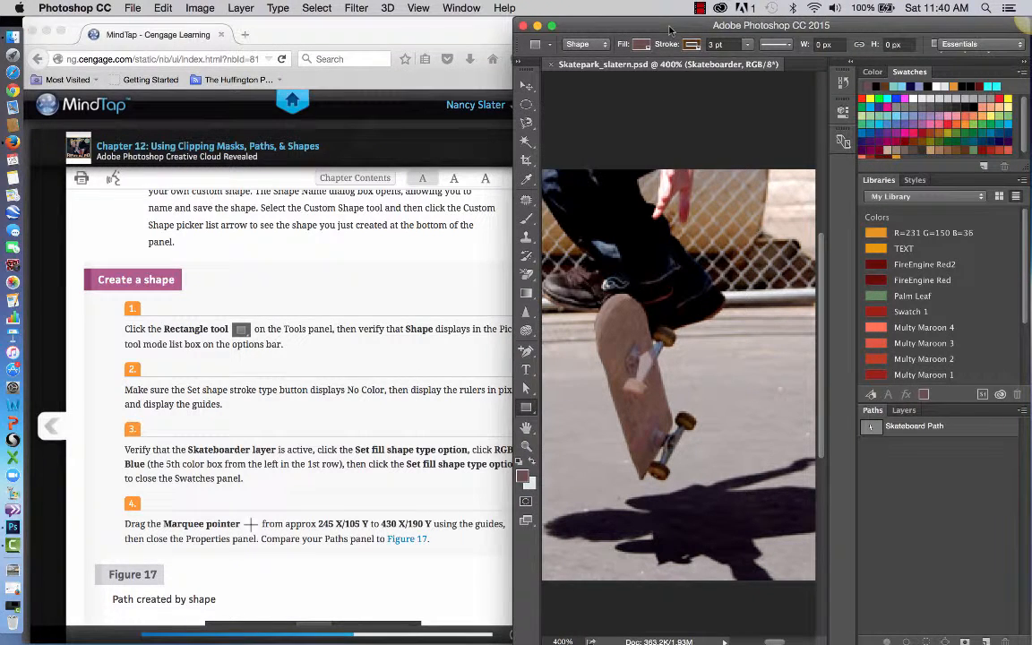
pyautogui.click(598, 45)
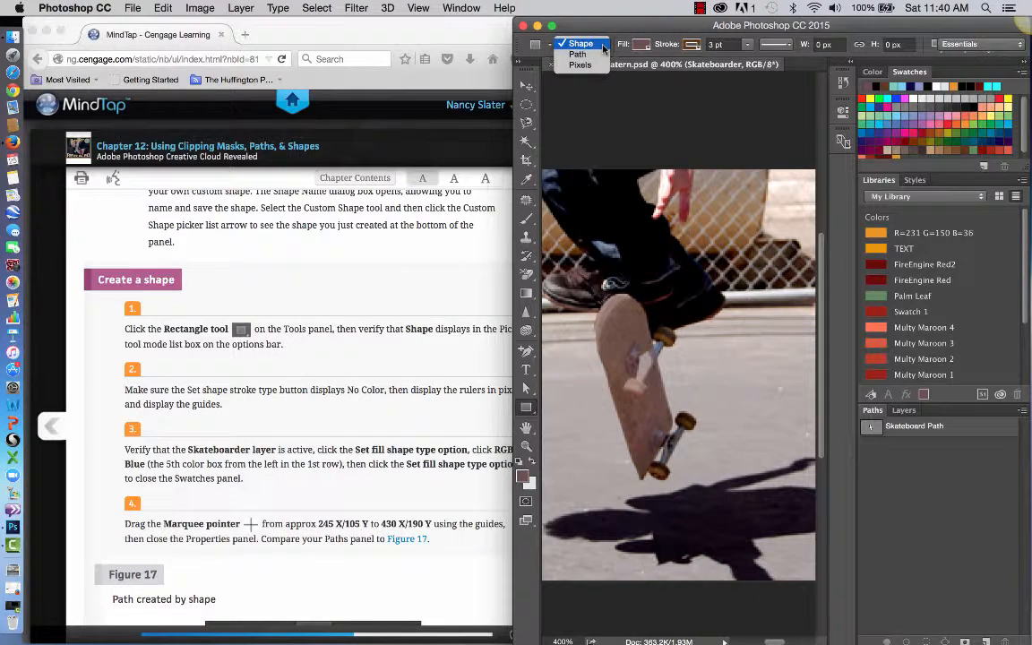
pyautogui.click(604, 49)
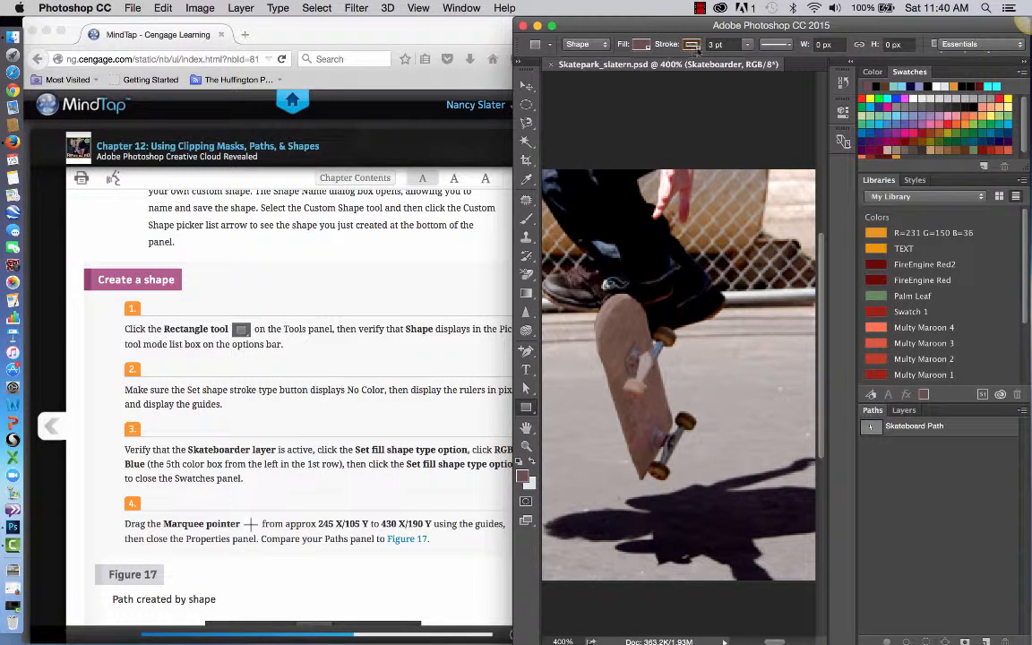
# Set the Rectangle tool's shape stroke type to No Color.
pyautogui.click(651, 46)
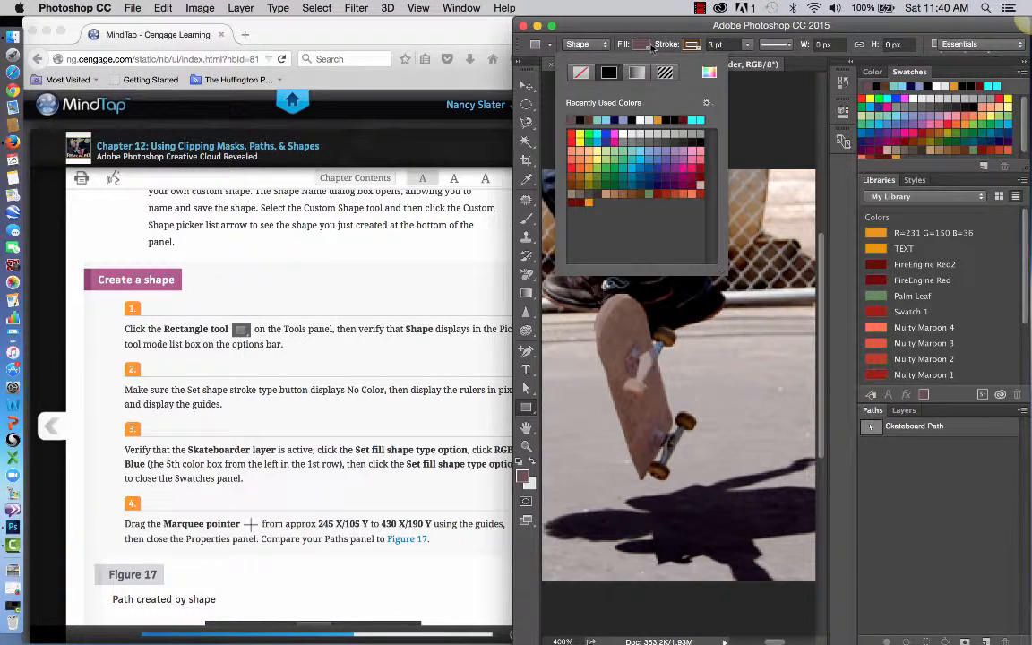
pyautogui.click(691, 47)
pyautogui.click(692, 46)
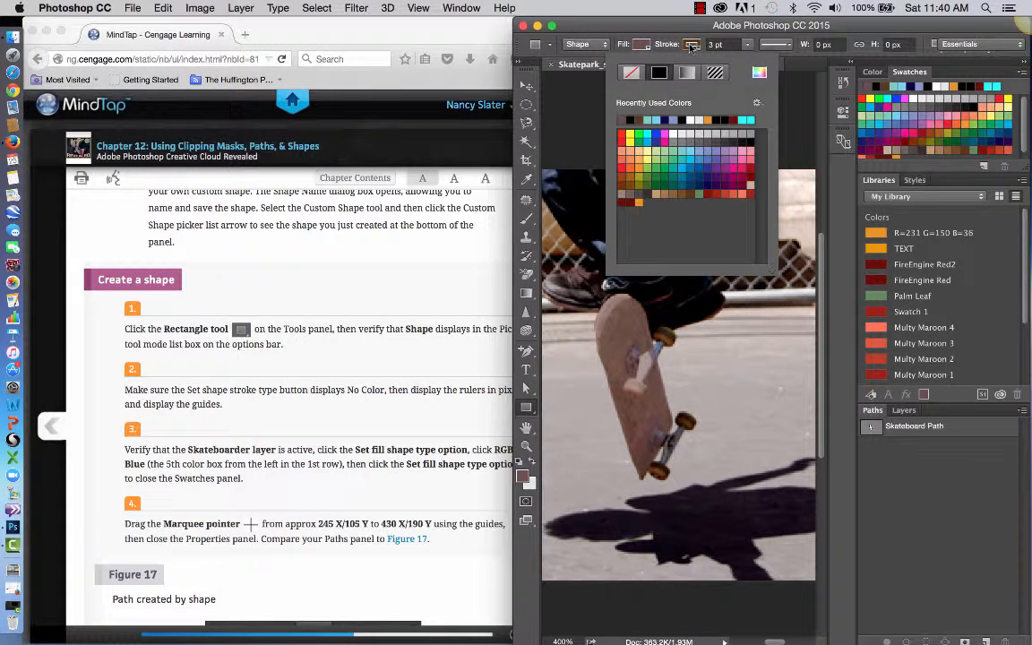
pyautogui.click(699, 47)
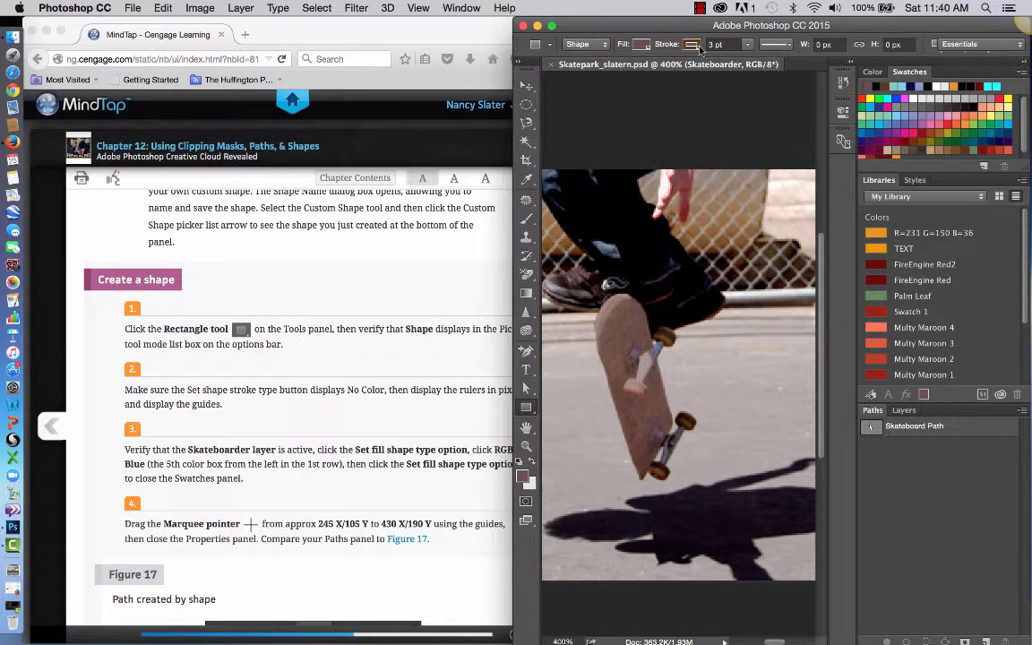
pyautogui.click(698, 48)
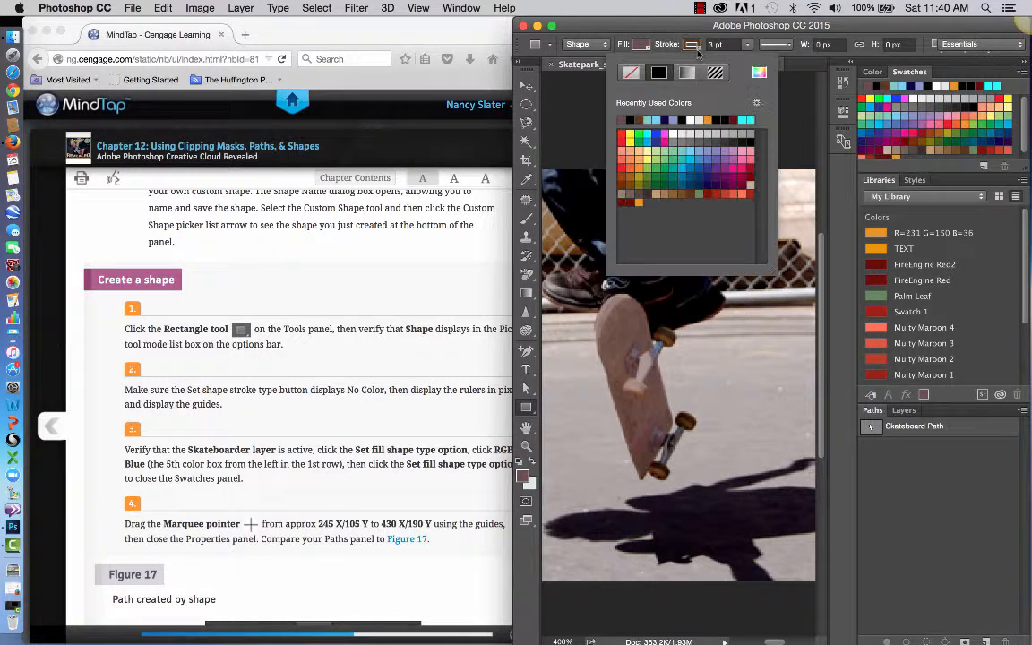
pyautogui.click(632, 74)
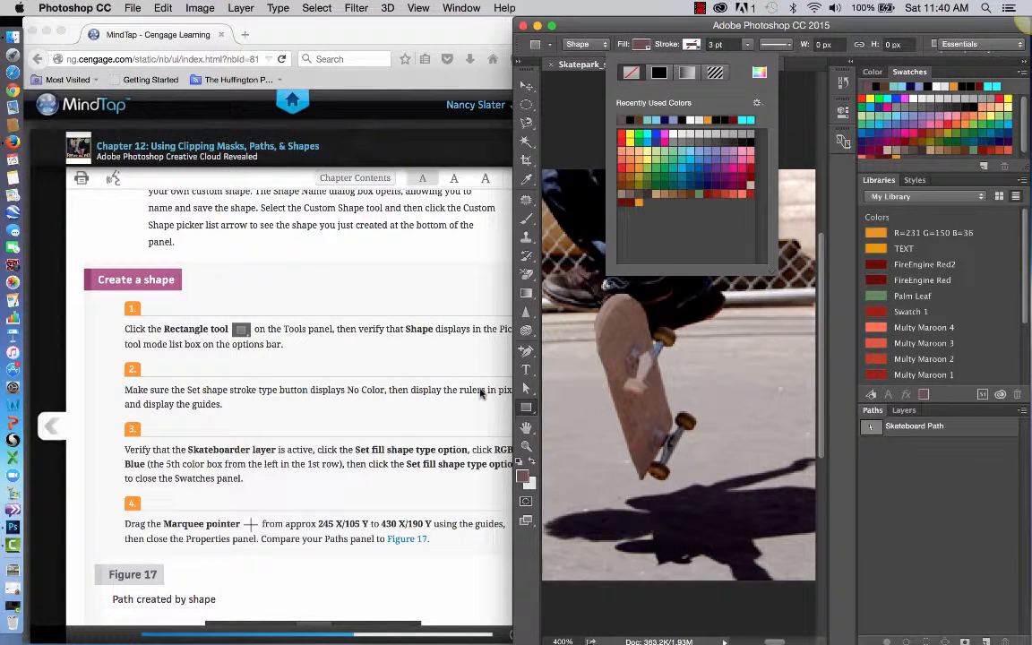
# Display the rulers for the skatepark image with pixels as their unit.
pyautogui.click(480, 393)
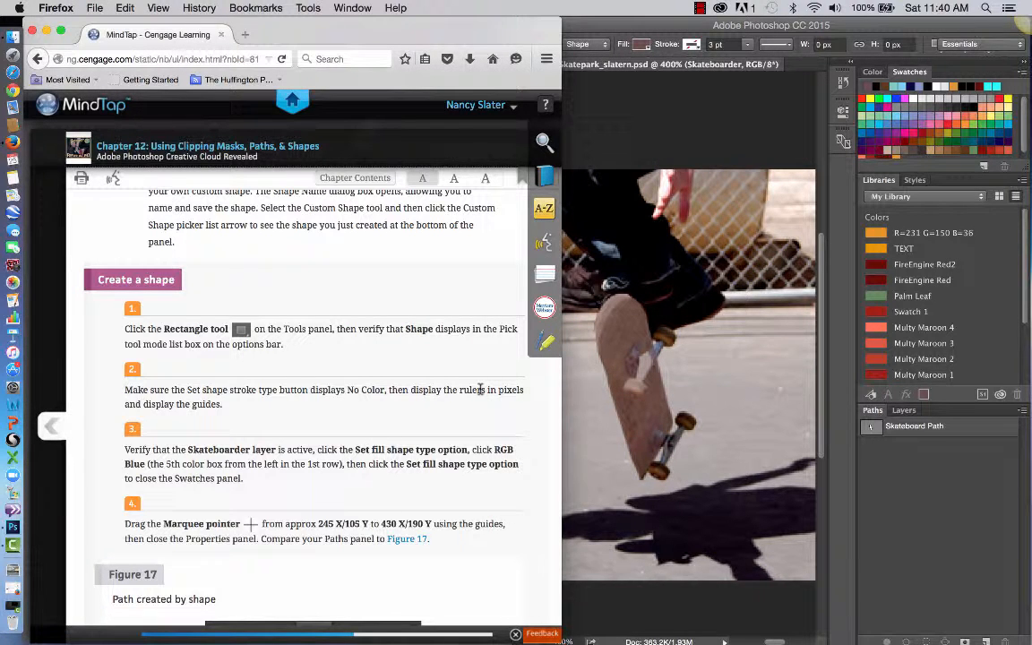
pyautogui.click(717, 334)
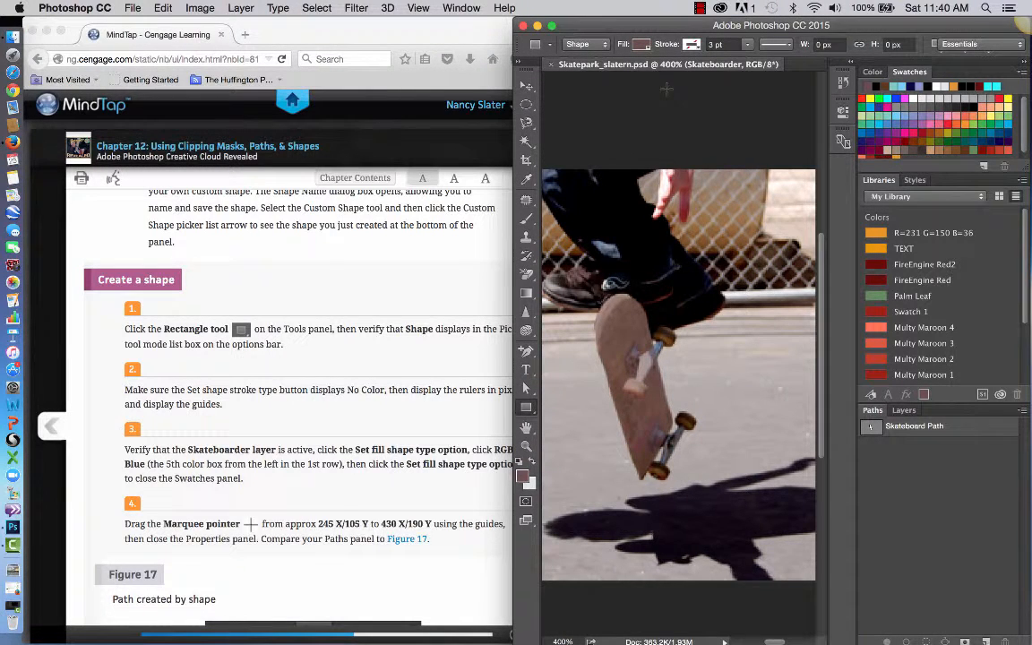
pyautogui.click(416, 9)
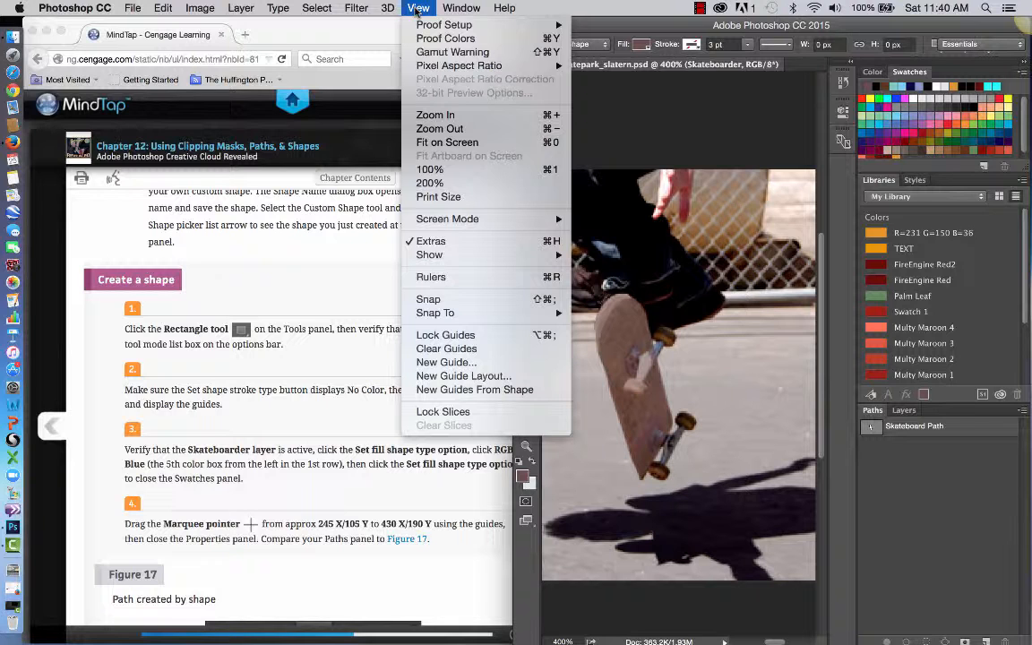
pyautogui.click(462, 279)
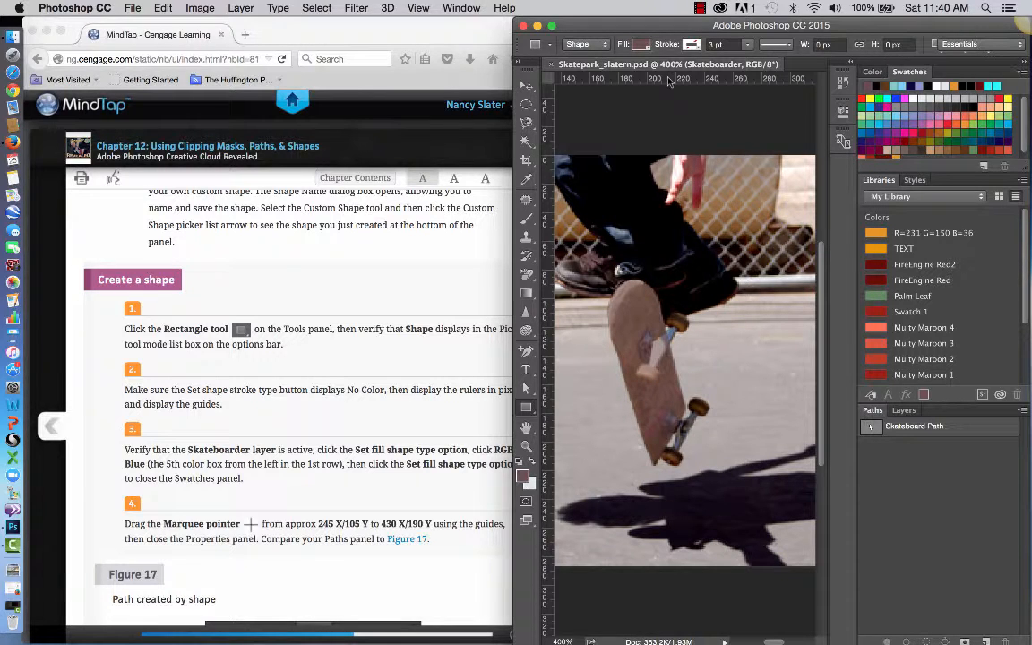
pyautogui.rightClick(668, 81)
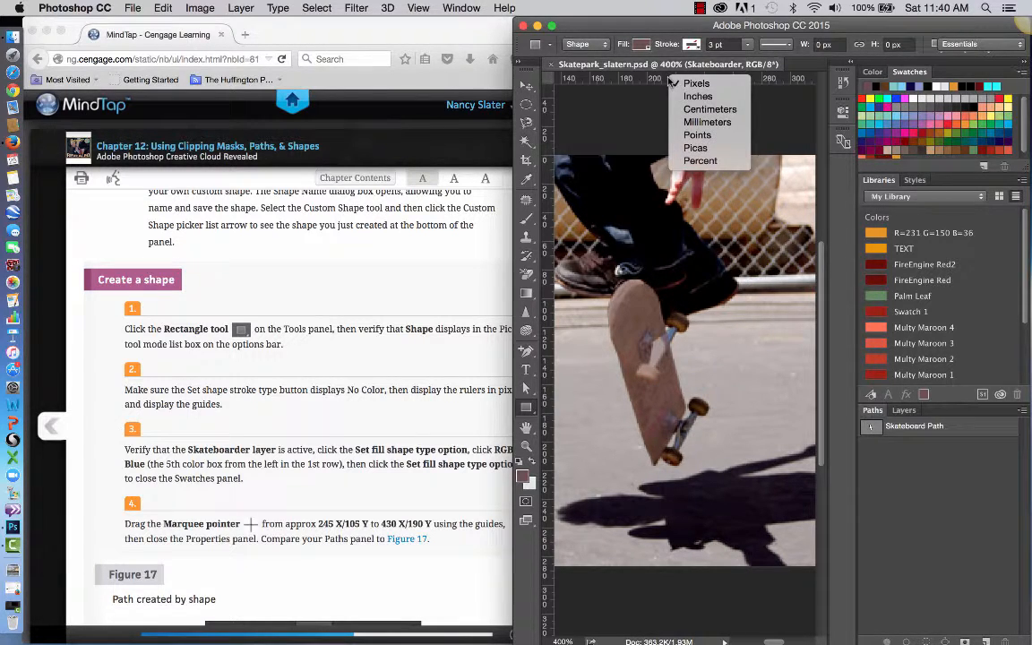
pyautogui.click(689, 83)
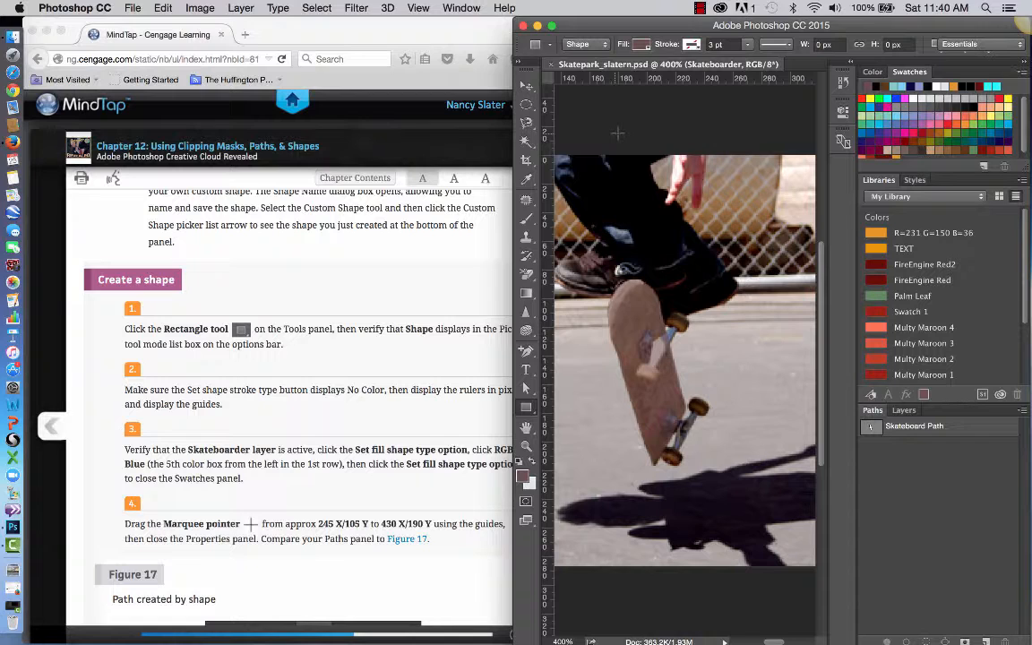
# Show the existing guides over the skatepark image.
pyautogui.click(418, 9)
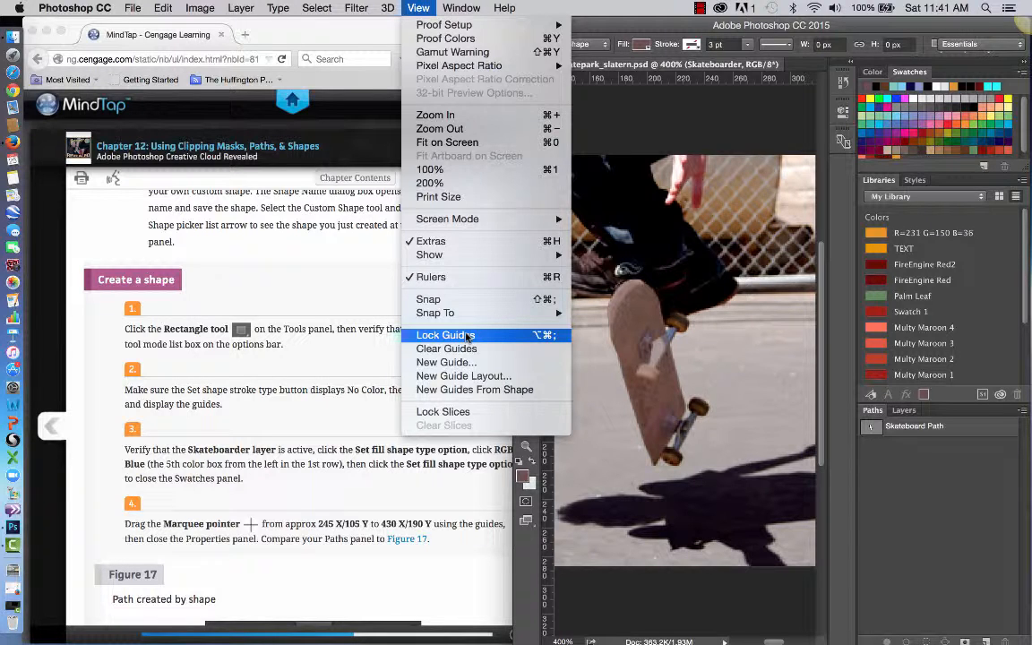
pyautogui.moveTo(468, 259)
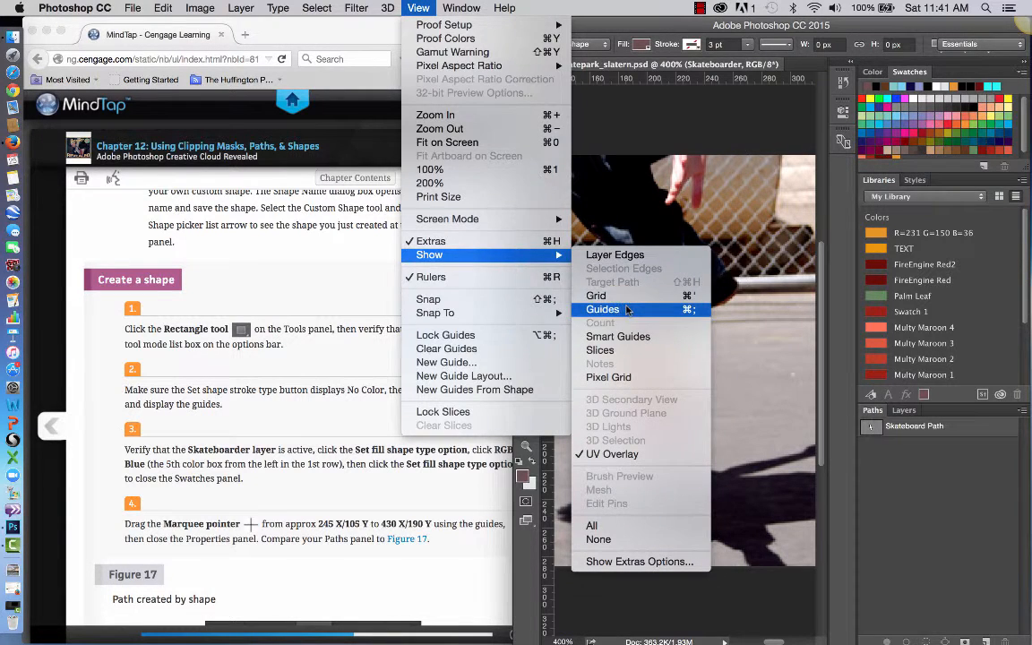
pyautogui.click(628, 310)
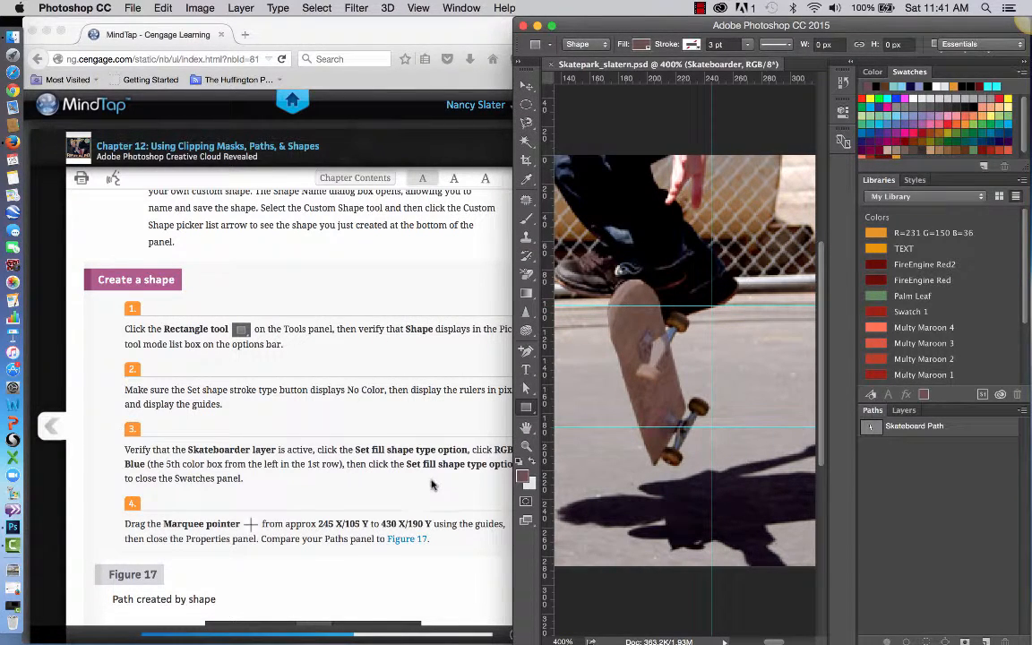
# Check that the Skateboarder layer is active and set the rectangle shape's fill to RGB Blue.
pyautogui.scroll(-2, 390, 437)
pyautogui.scroll(-3, 431, 485)
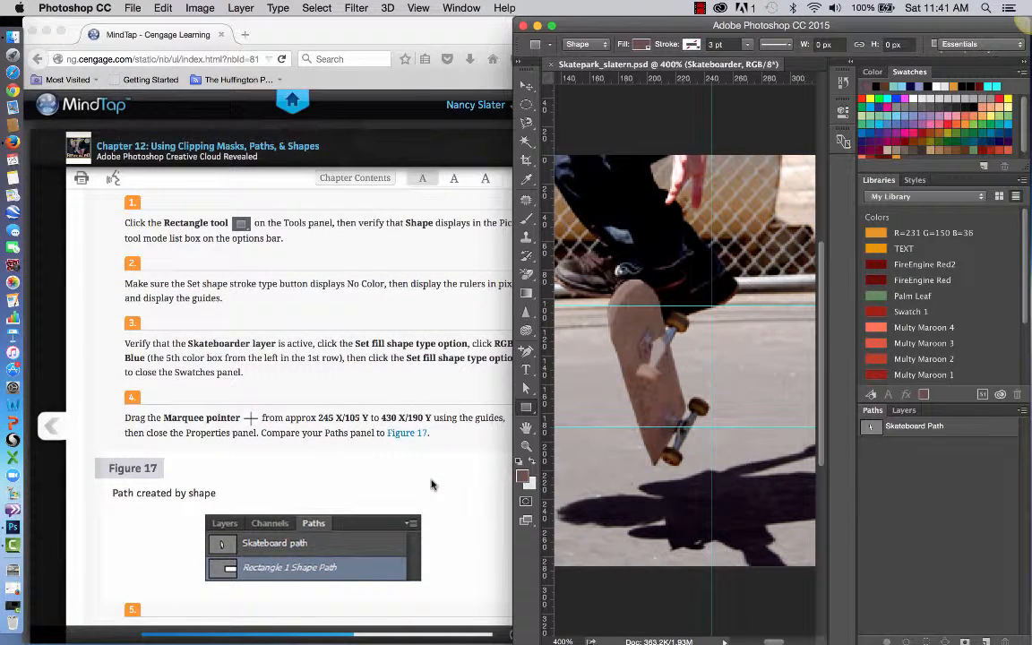
pyautogui.click(902, 411)
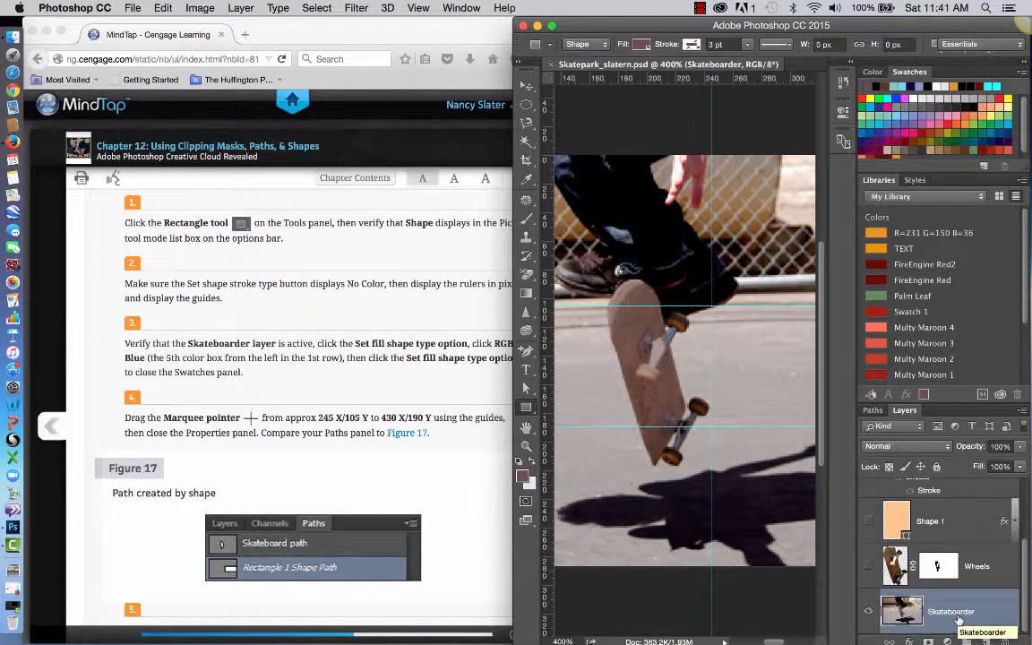
pyautogui.click(436, 357)
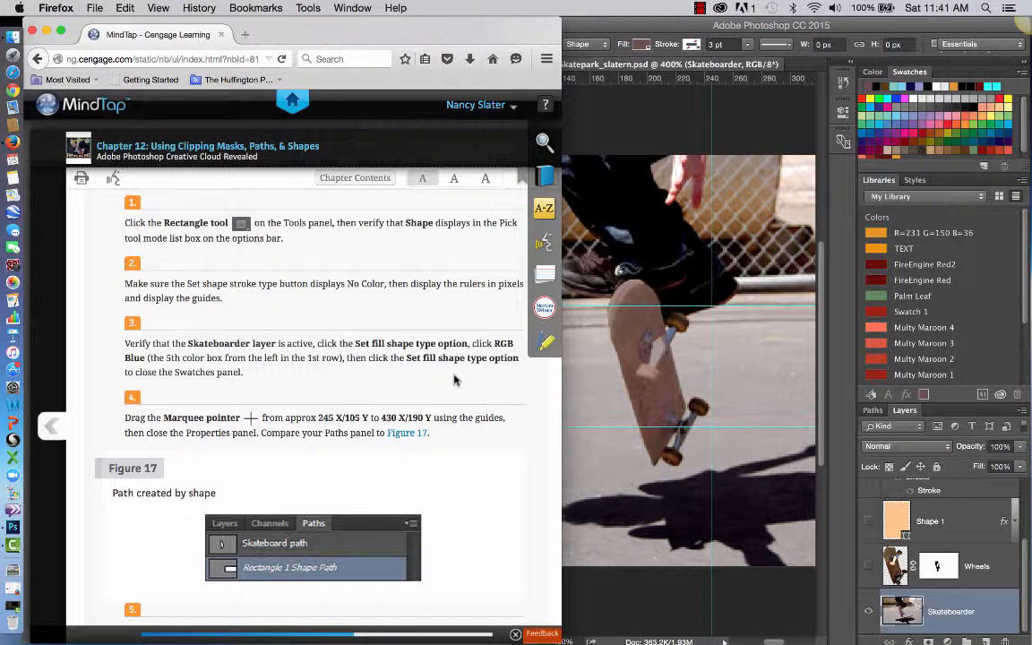
pyautogui.click(642, 43)
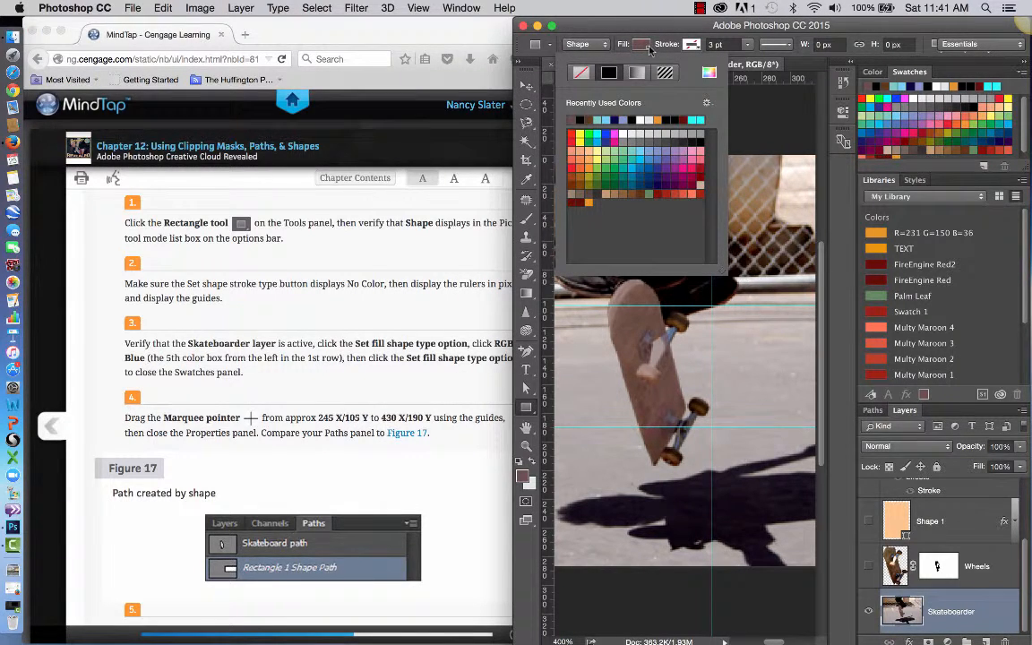
pyautogui.click(646, 46)
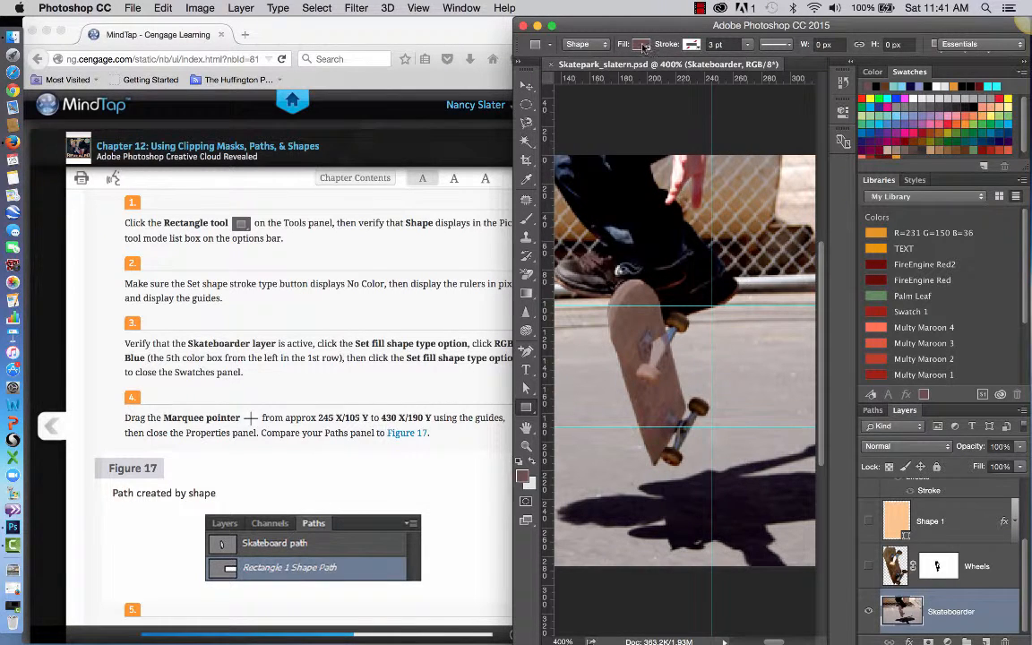
pyautogui.click(643, 45)
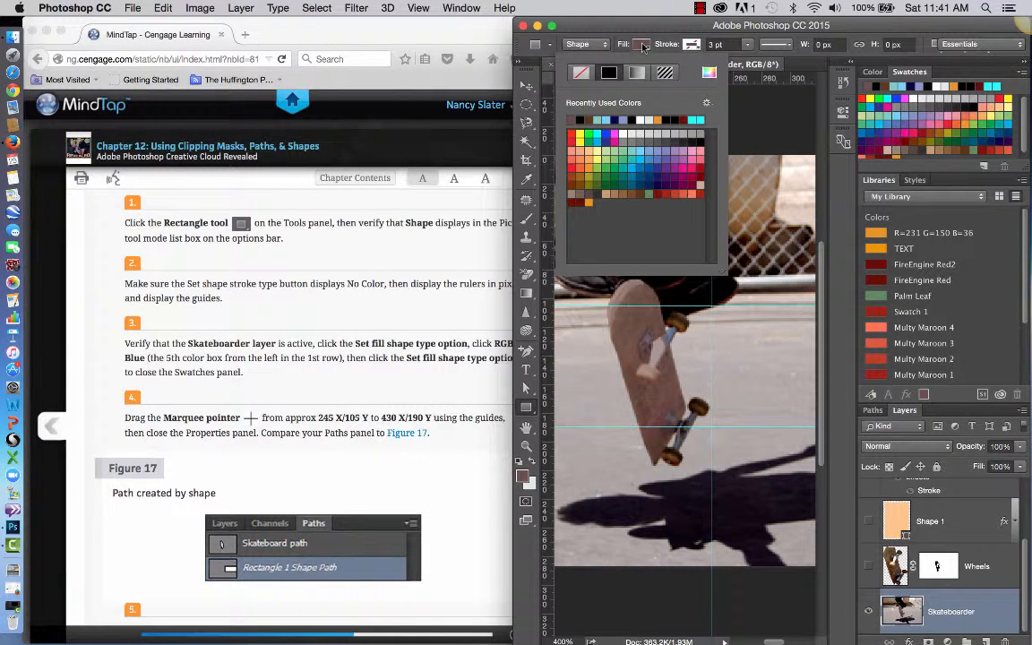
pyautogui.click(607, 134)
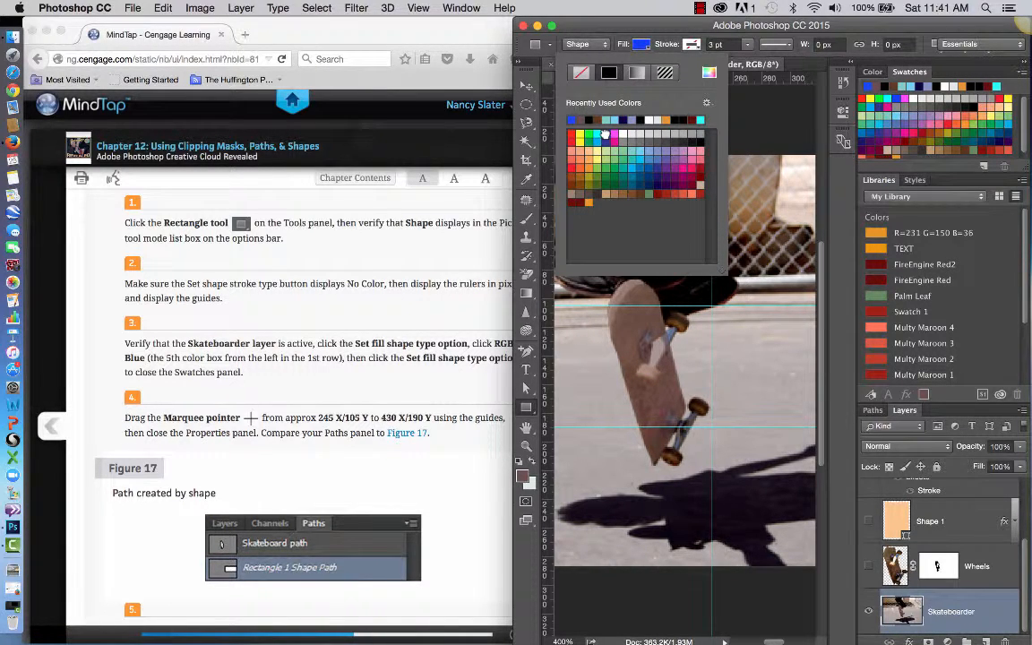
pyautogui.click(427, 376)
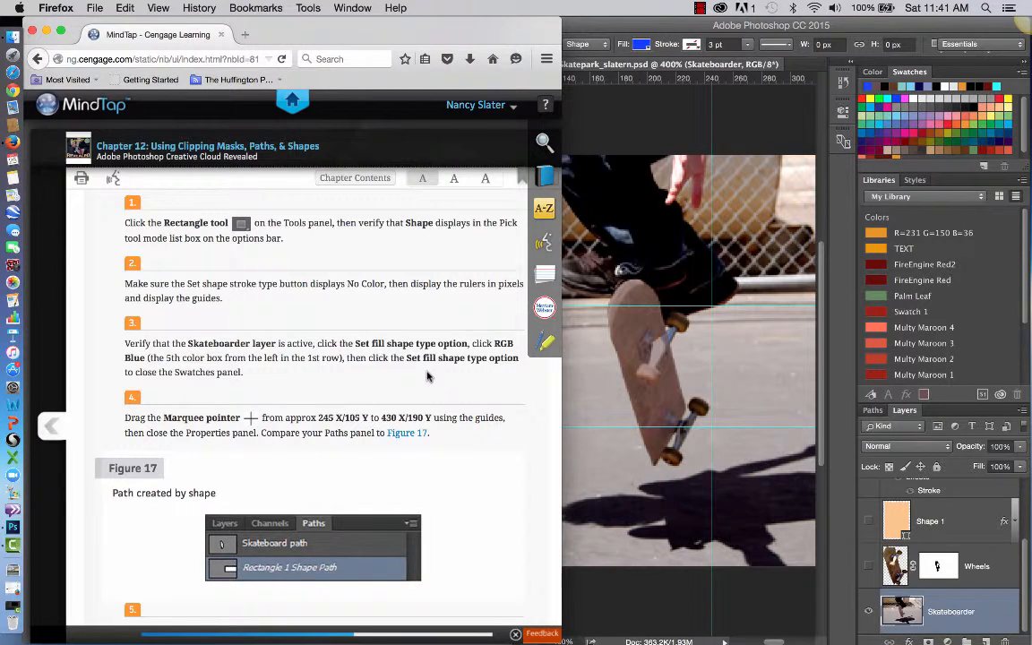
# Draw a blue rectangle about 188 by 86 px along the guides from about 244 X/105 Y, and consult Figures 17 and 18 for comparison.
pyautogui.click(653, 63)
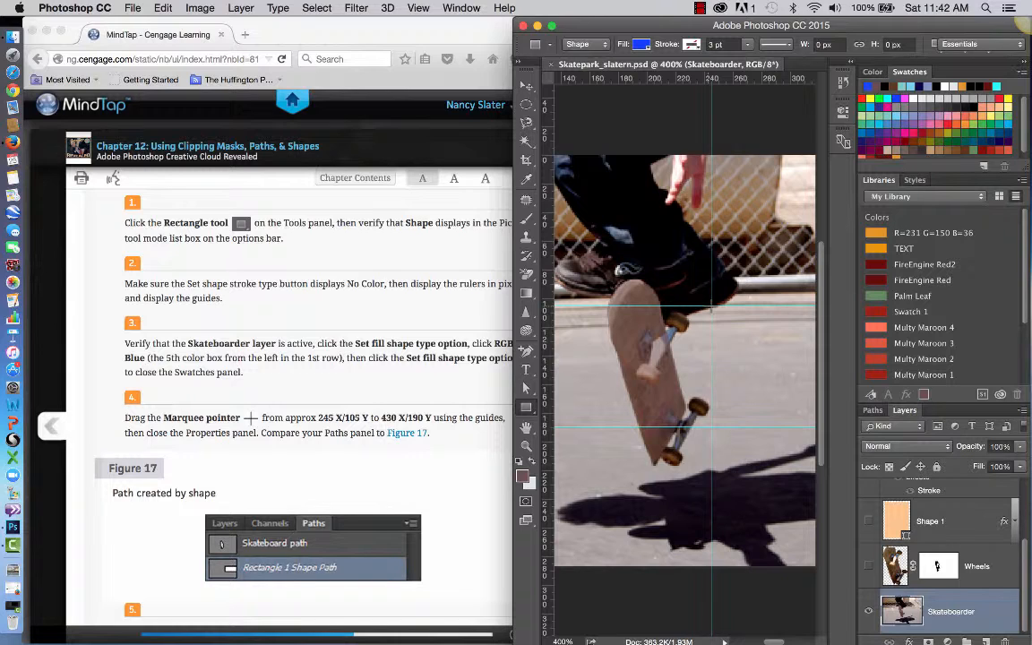
pyautogui.moveTo(711, 302); pyautogui.dragTo(784, 455)
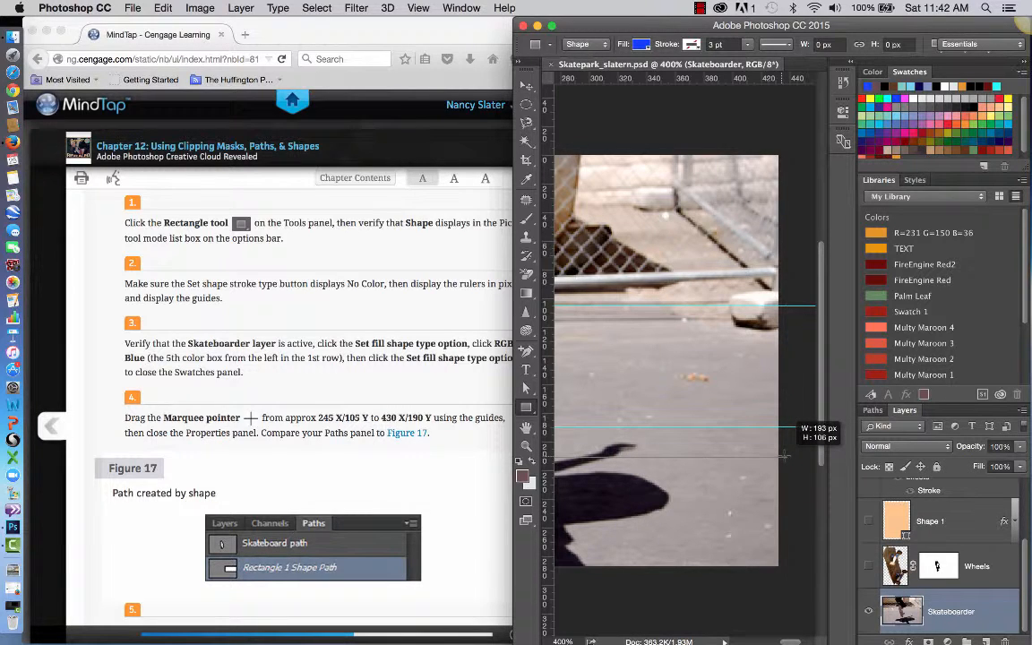
pyautogui.moveTo(784, 455); pyautogui.dragTo(778, 427)
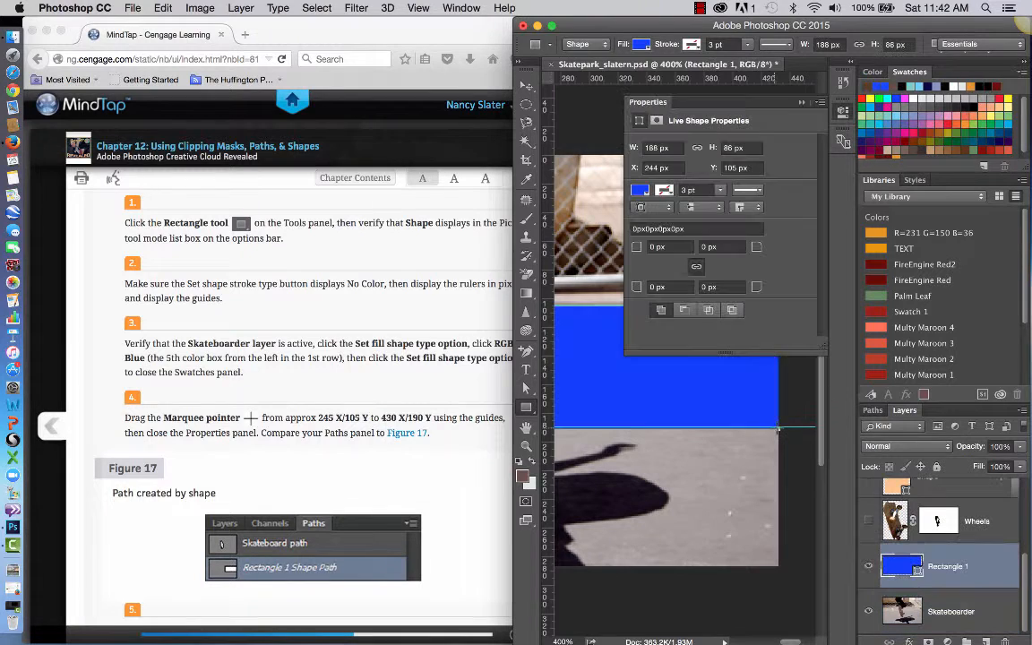
pyautogui.scroll(-4, 430, 437)
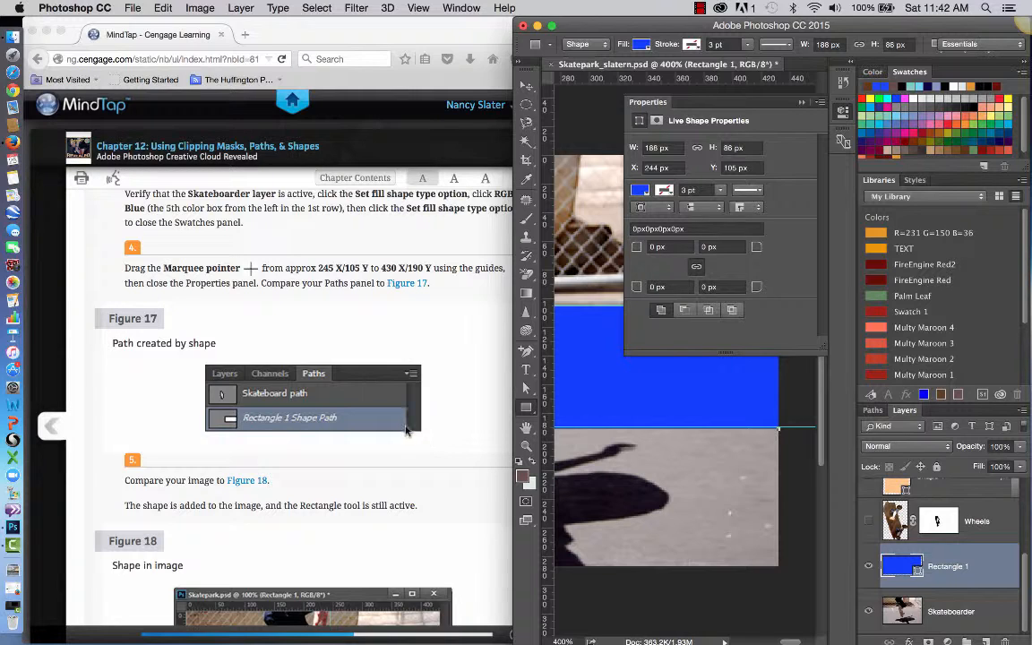
pyautogui.scroll(-3, 414, 484)
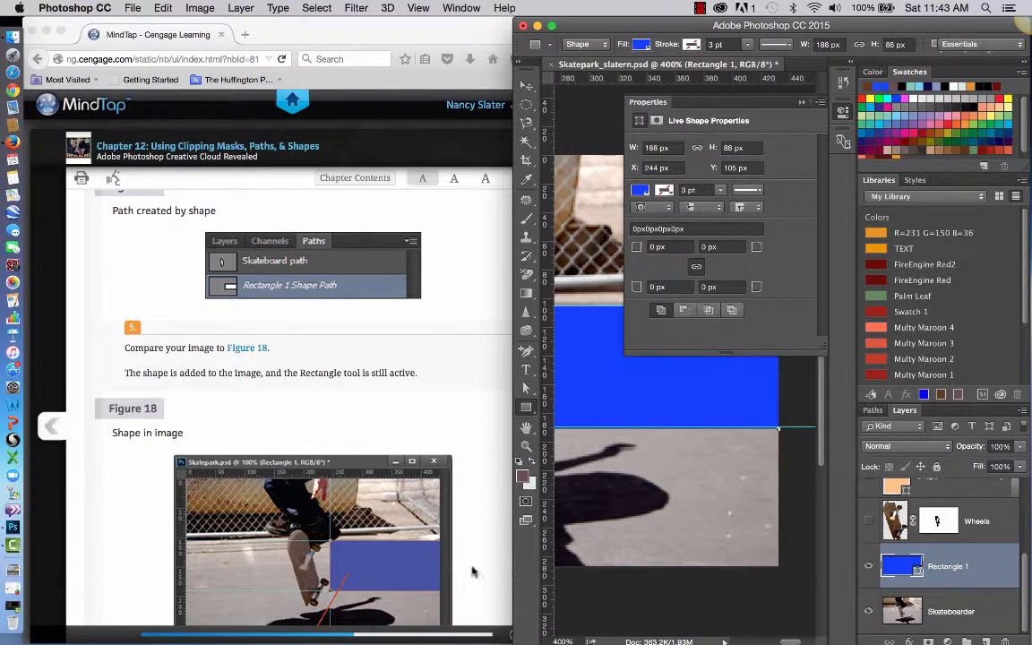
# Read on to the textbook's "Create a custom shape" exercise and check that the Rectangle 1 layer is active and visible in Photoshop.
pyautogui.scroll(-5, 386, 441)
pyautogui.scroll(-1, 430, 490)
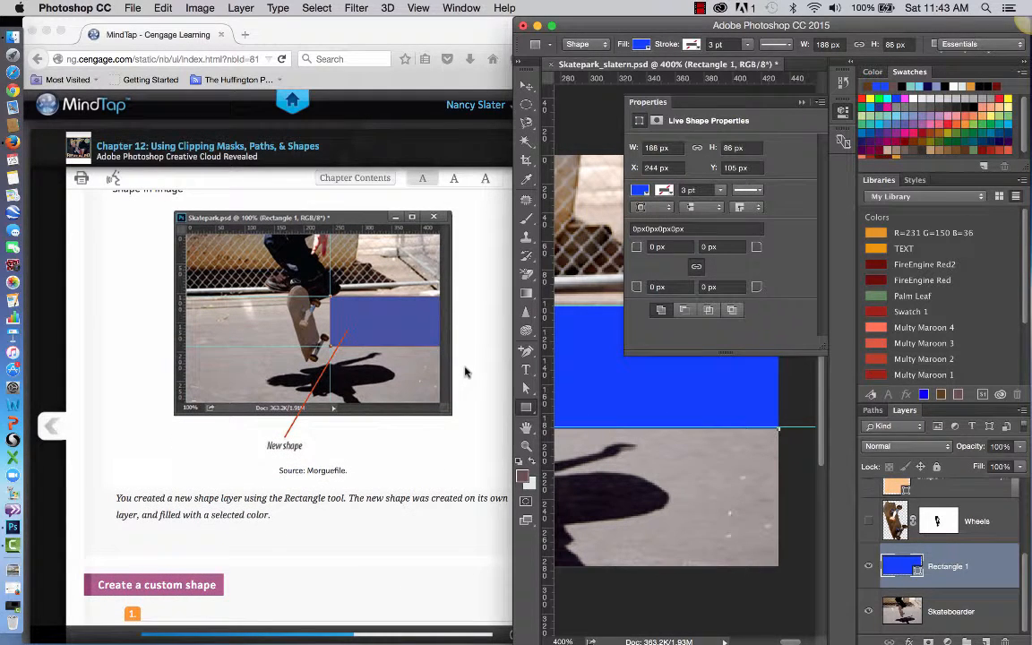
pyautogui.click(428, 517)
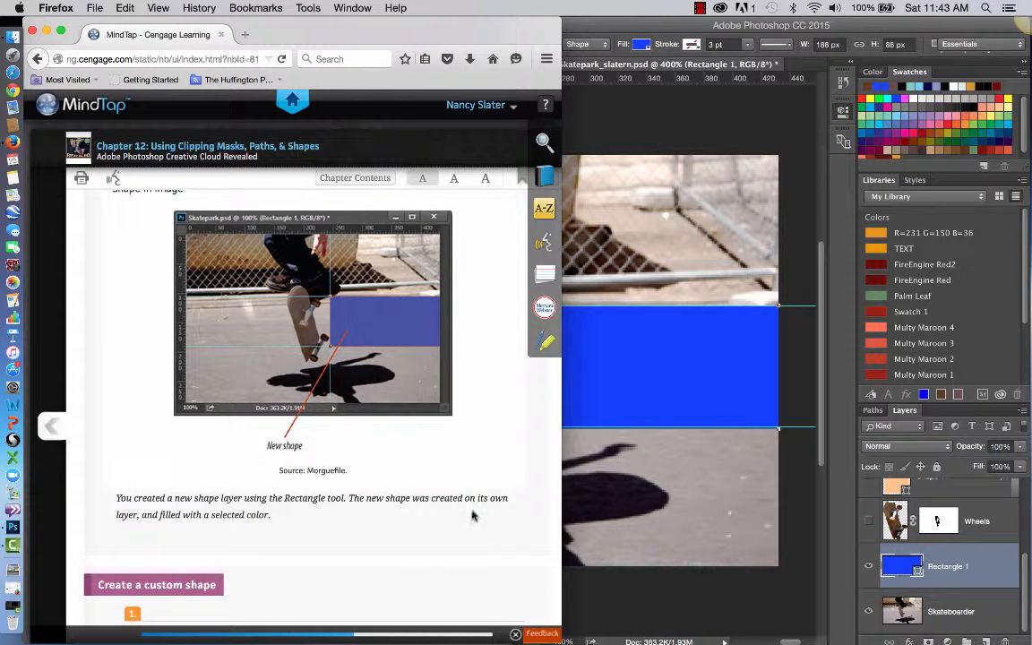
pyautogui.scroll(-3, 469, 548)
pyautogui.scroll(-3, 469, 550)
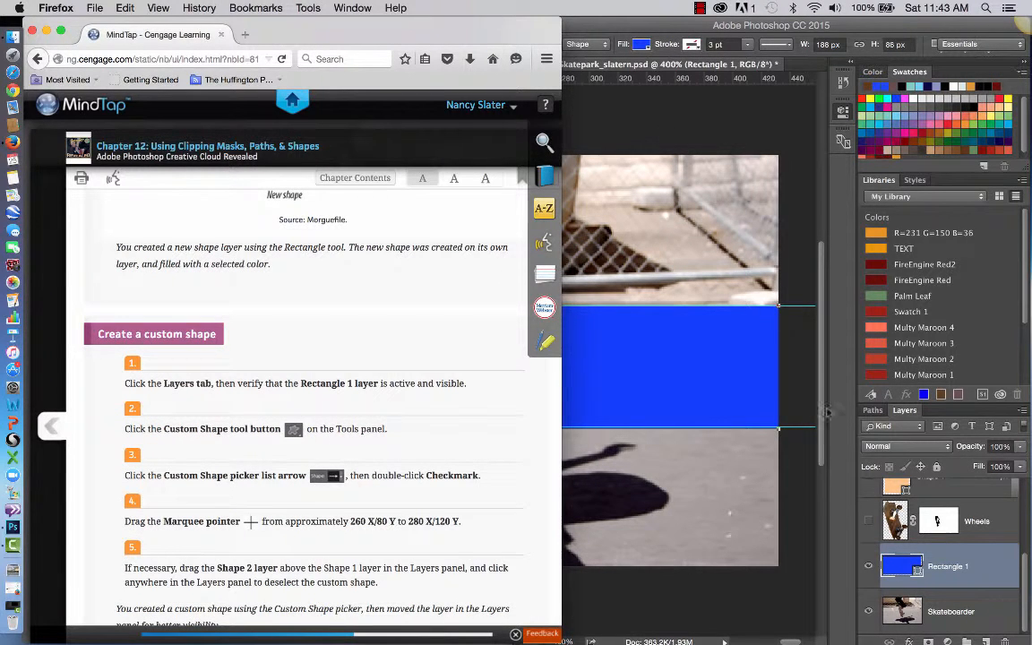
pyautogui.click(904, 420)
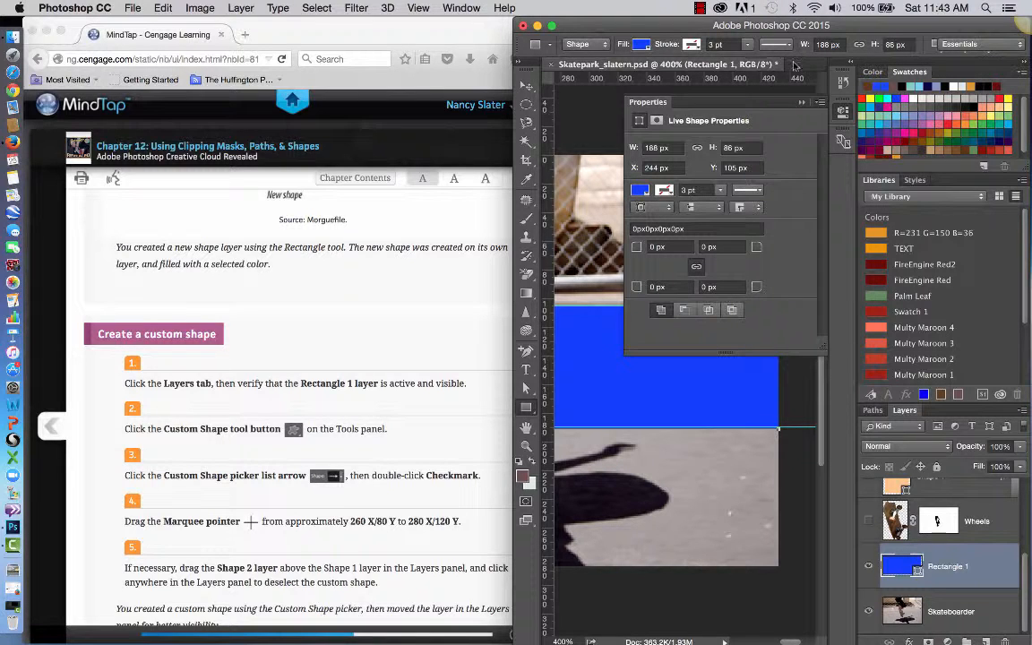
# Collapse the live shape properties, then shift and widen the image window so more of the shape tool's options fit.
pyautogui.click(801, 105)
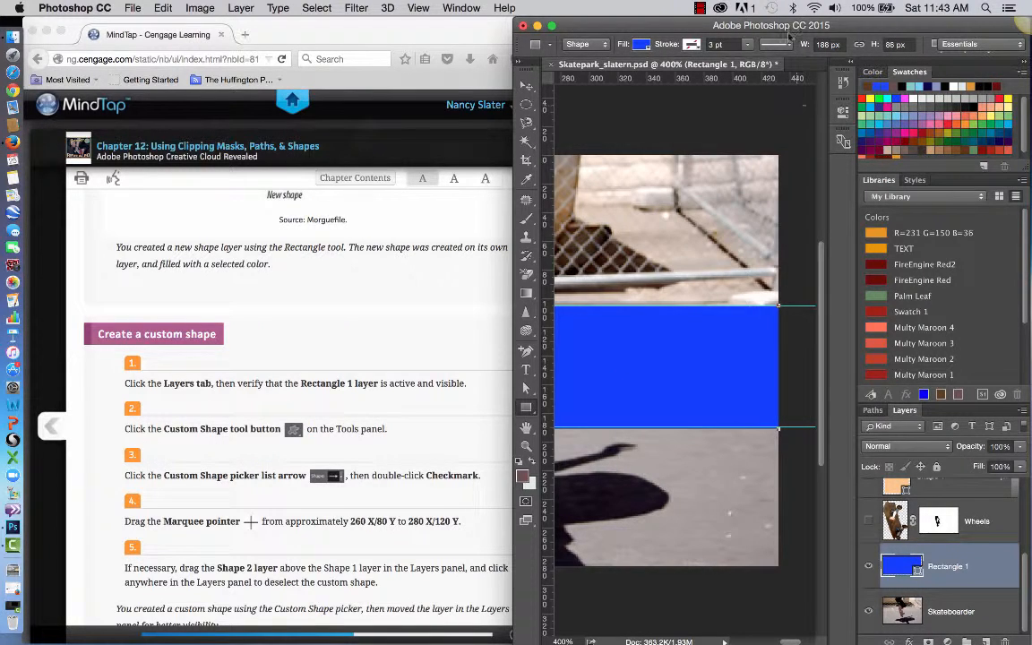
pyautogui.click(789, 46)
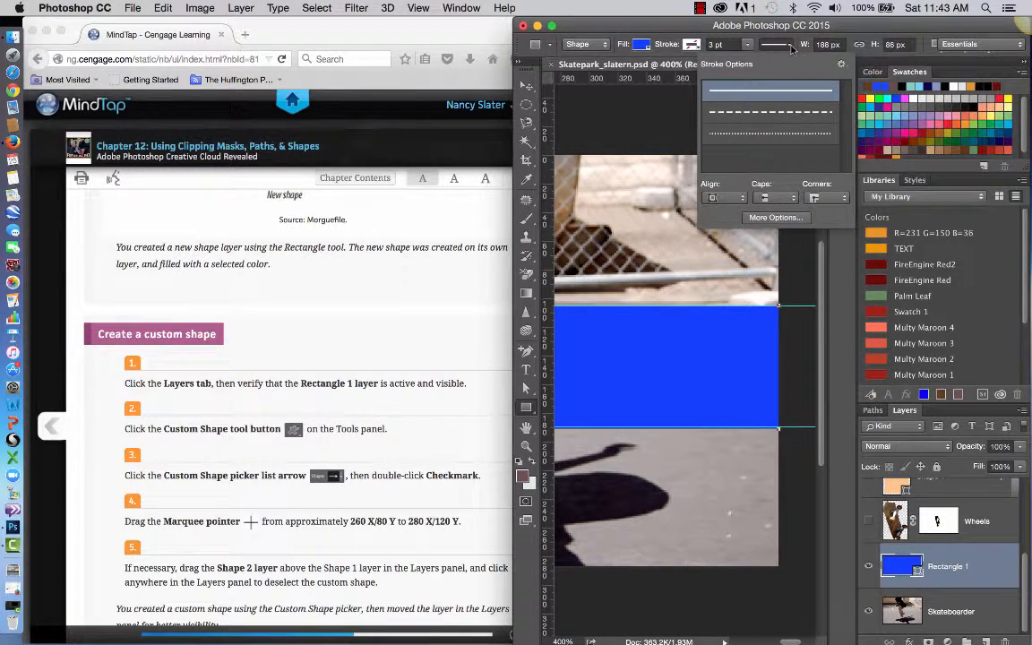
pyautogui.click(909, 24)
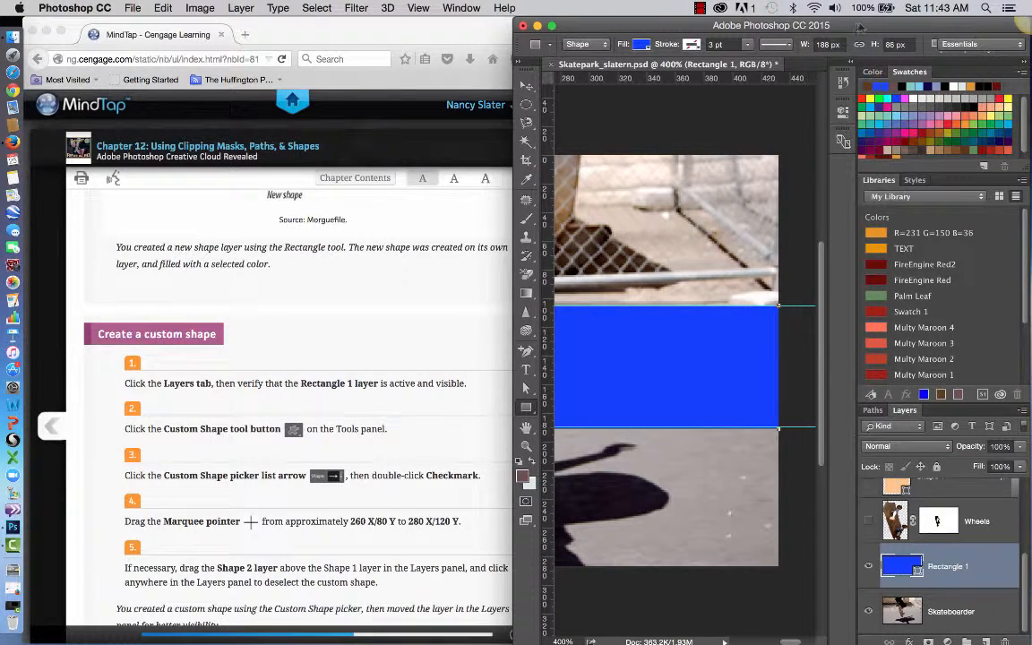
pyautogui.moveTo(858, 25); pyautogui.dragTo(689, 25)
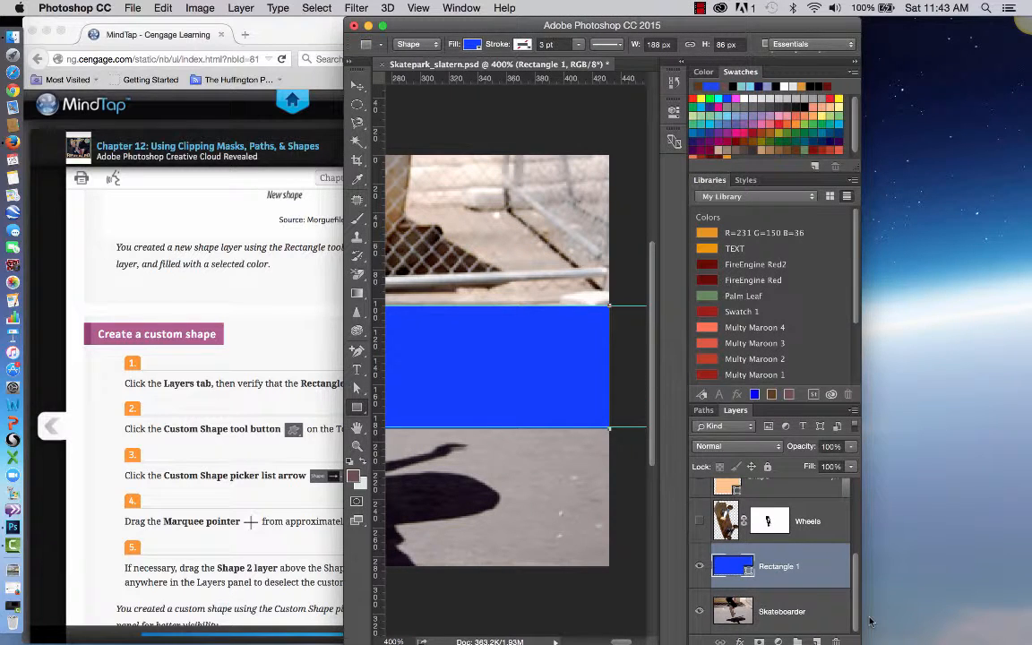
pyautogui.moveTo(860, 466); pyautogui.dragTo(1030, 466)
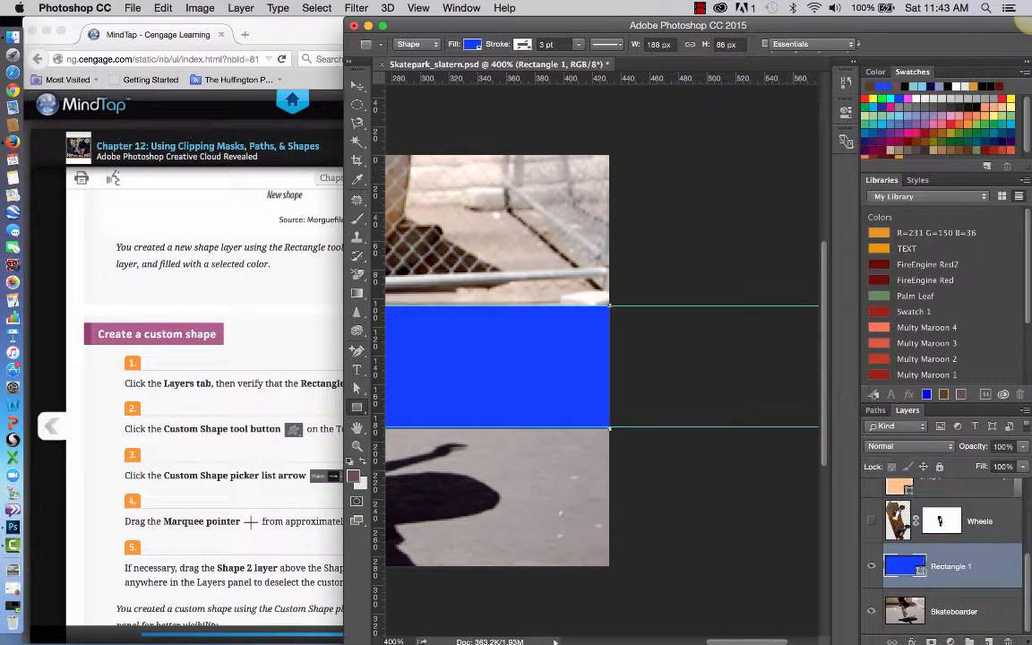
pyautogui.click(623, 47)
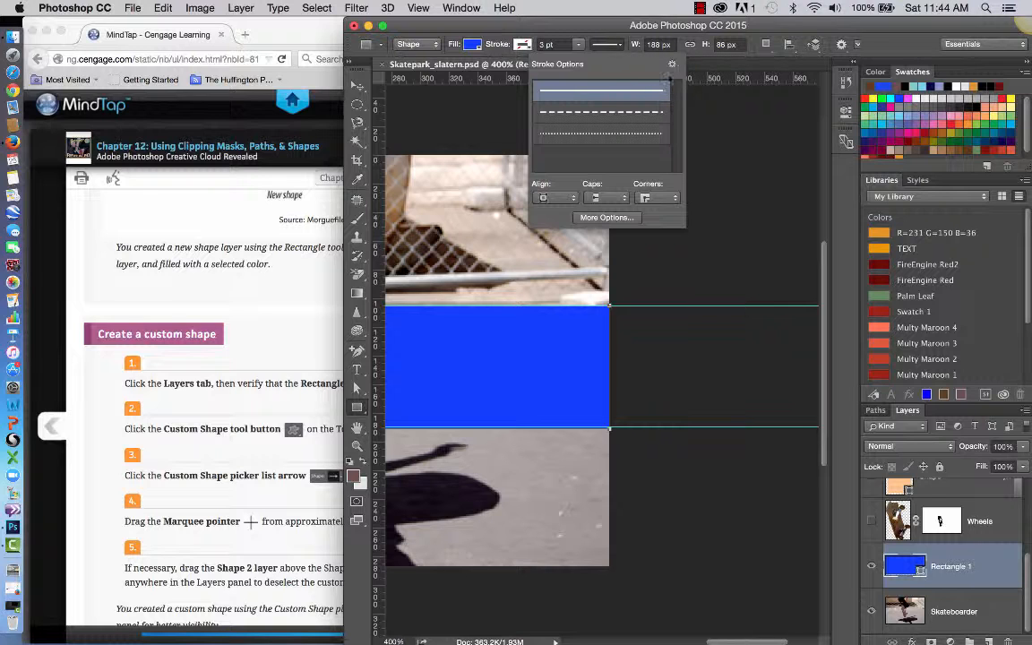
pyautogui.click(608, 32)
pyautogui.click(700, 8)
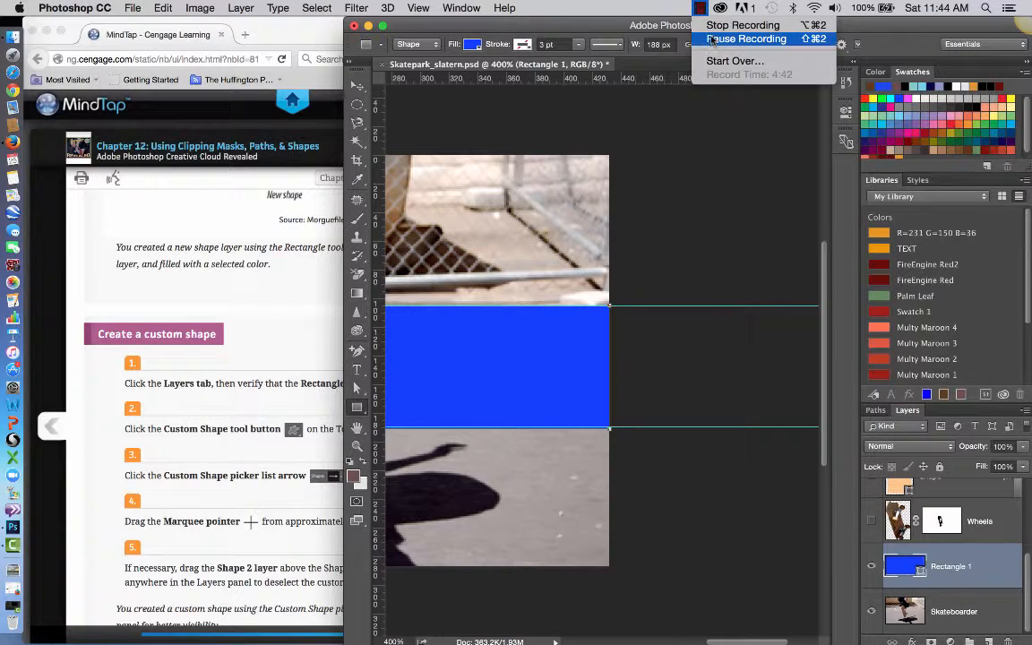
pyautogui.click(711, 39)
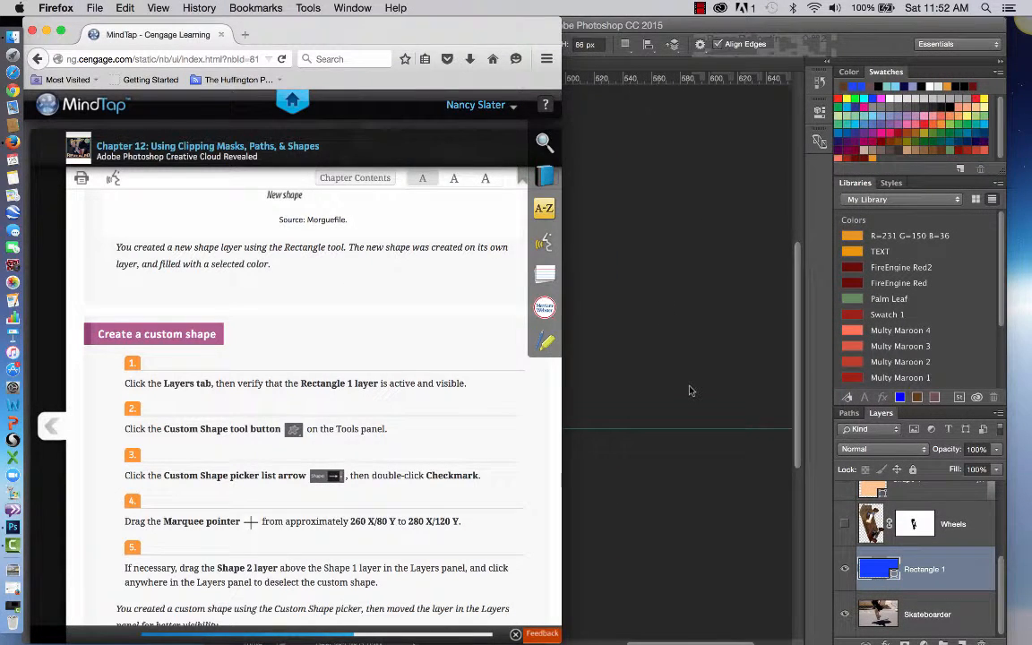
# Shrink the Photoshop window, place it beside the textbook page, and activate the Custom Shape tool.
pyautogui.click(690, 391)
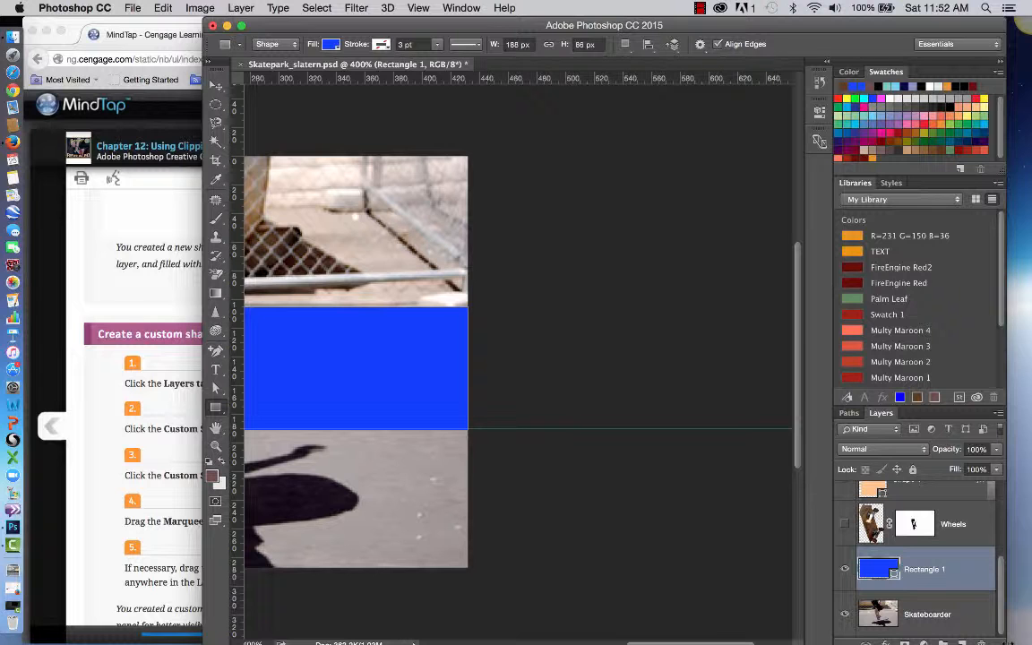
pyautogui.moveTo(1006, 601); pyautogui.dragTo(672, 631)
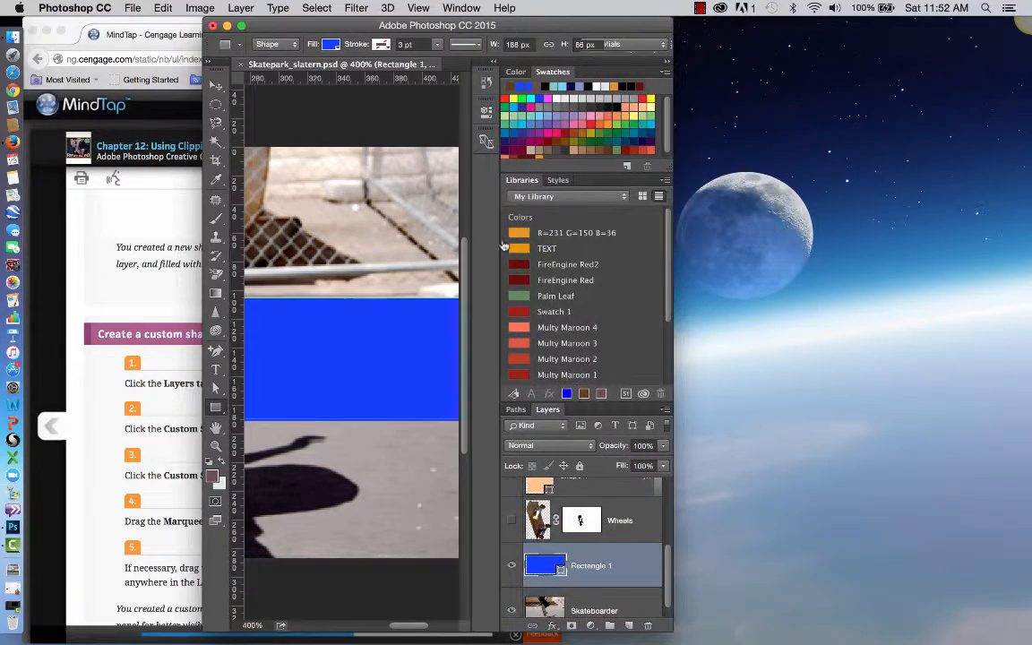
pyautogui.moveTo(354, 28); pyautogui.dragTo(709, 26)
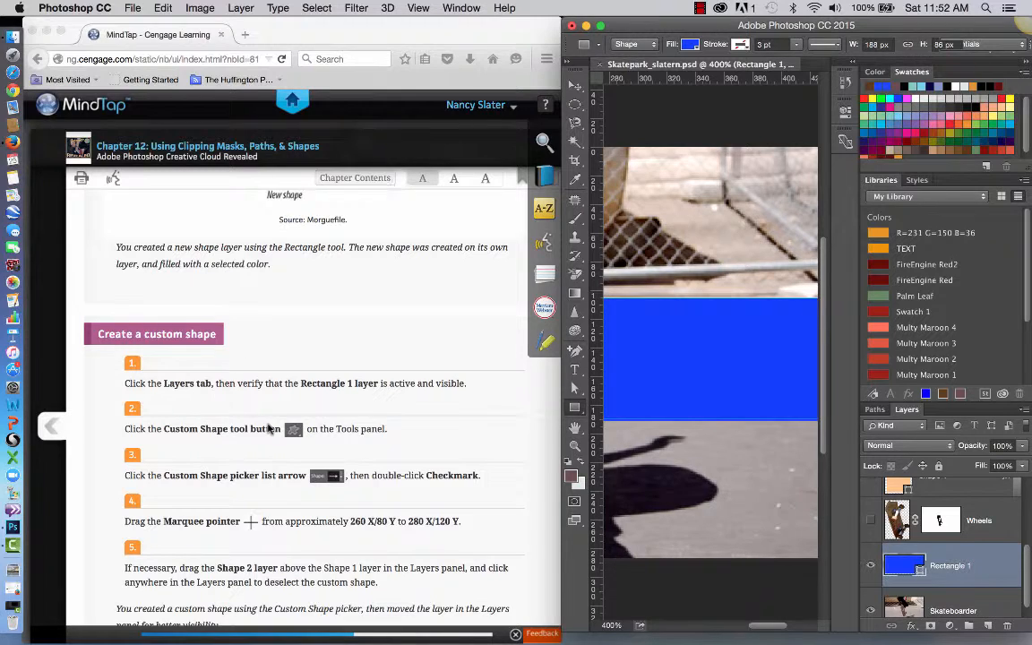
pyautogui.click(580, 410)
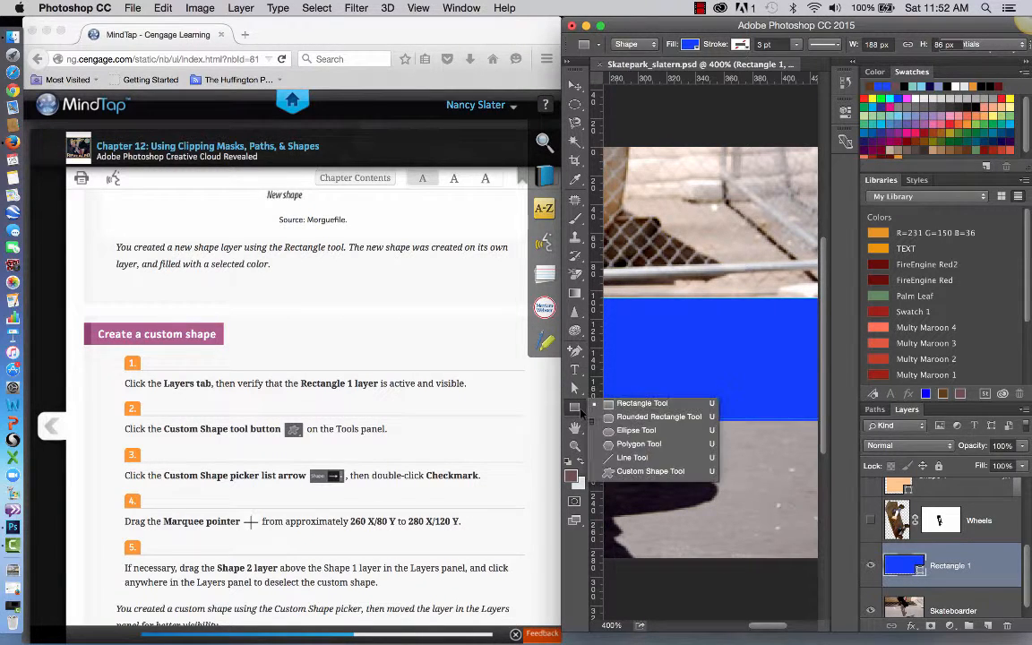
pyautogui.click(634, 473)
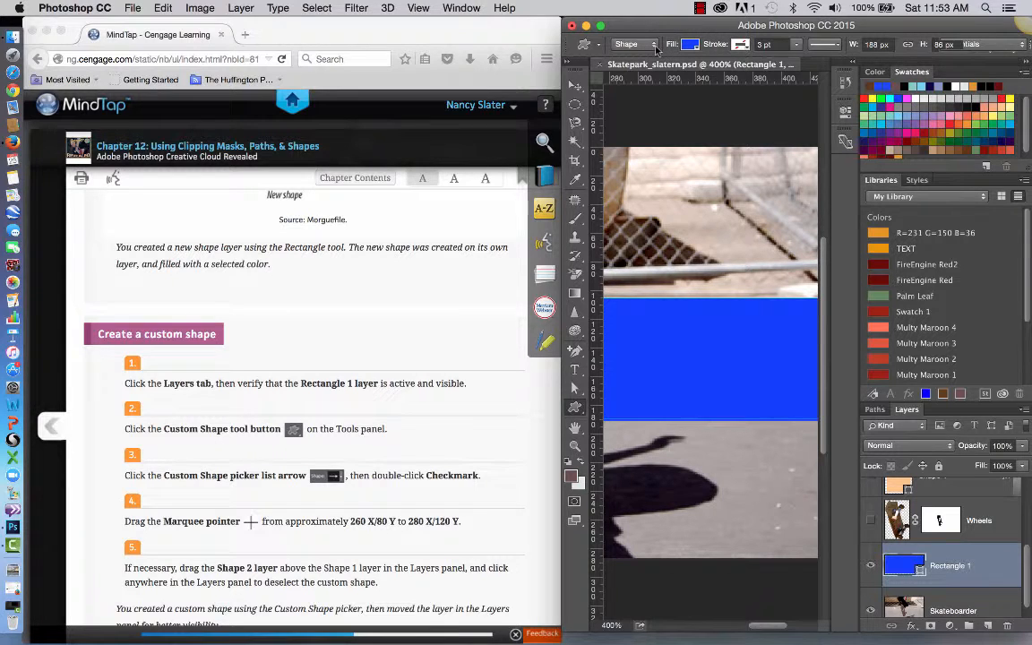
# Look through the Custom Shape tool's presets, stroke options and fill colors for the shape picker.
pyautogui.click(597, 46)
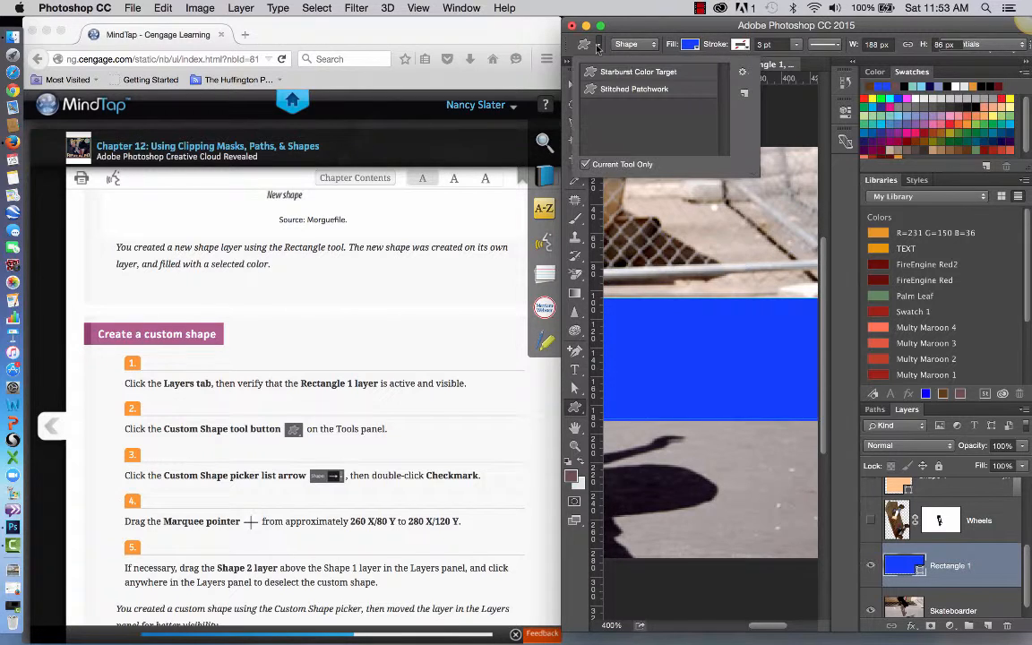
pyautogui.click(637, 44)
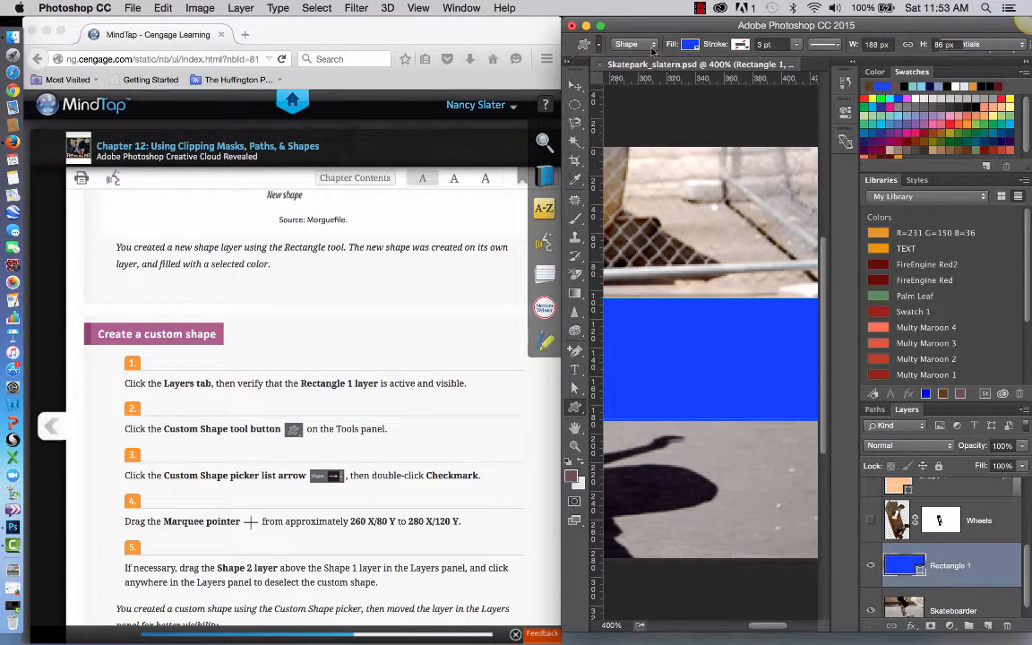
pyautogui.click(651, 45)
pyautogui.click(650, 45)
pyautogui.click(839, 46)
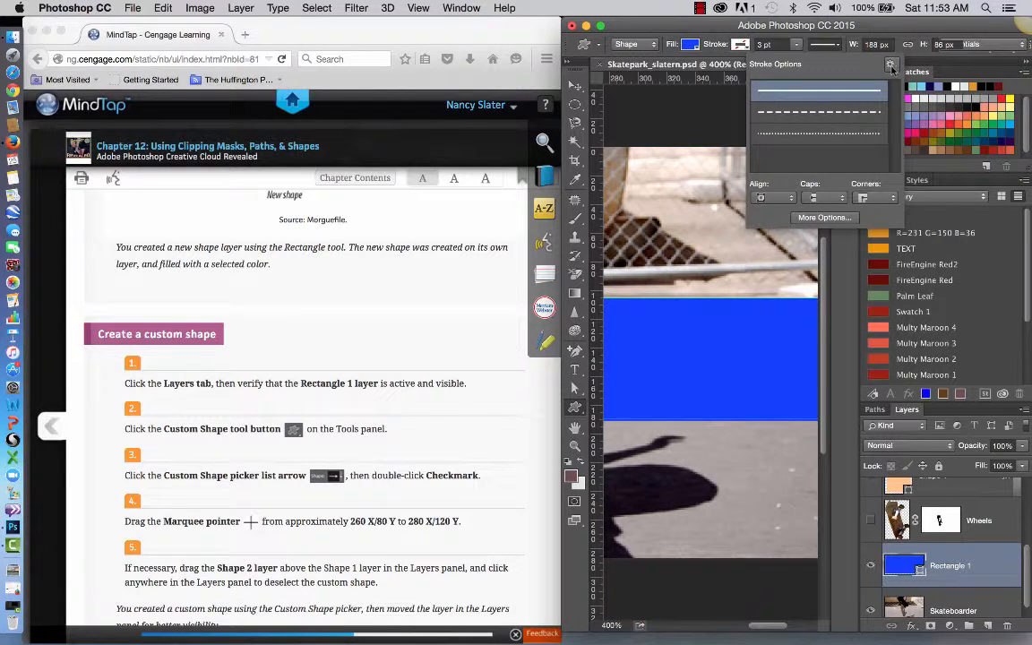
pyautogui.click(839, 46)
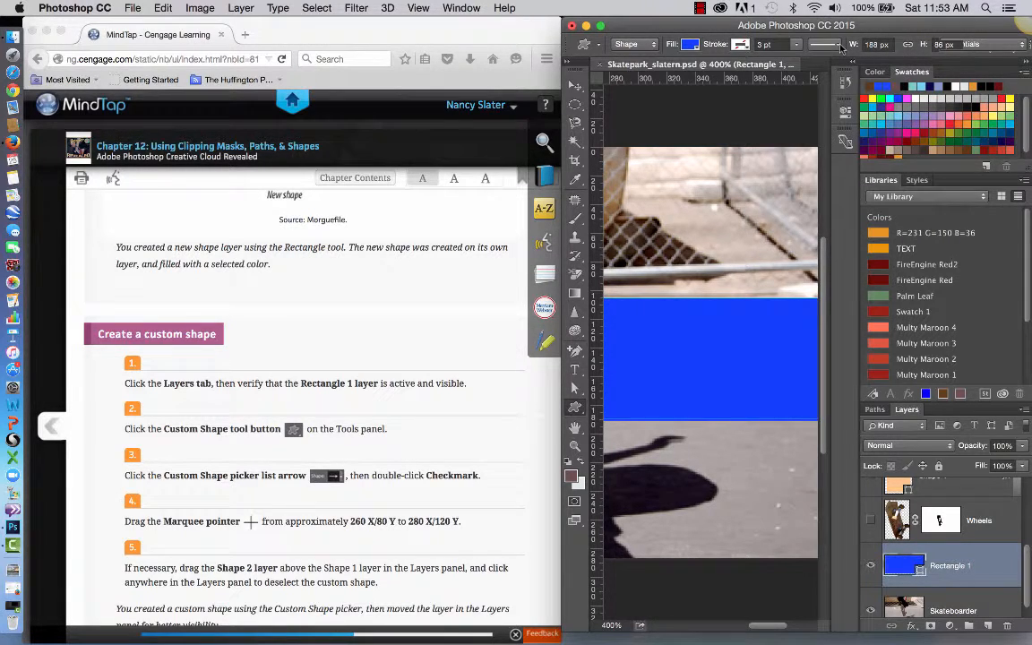
pyautogui.click(696, 51)
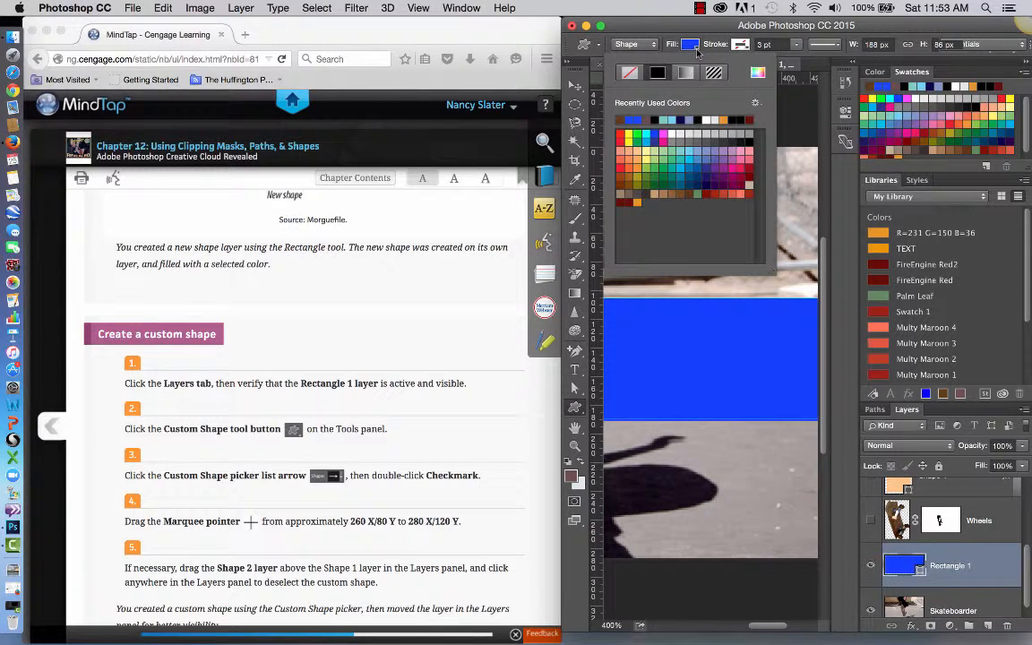
pyautogui.click(694, 25)
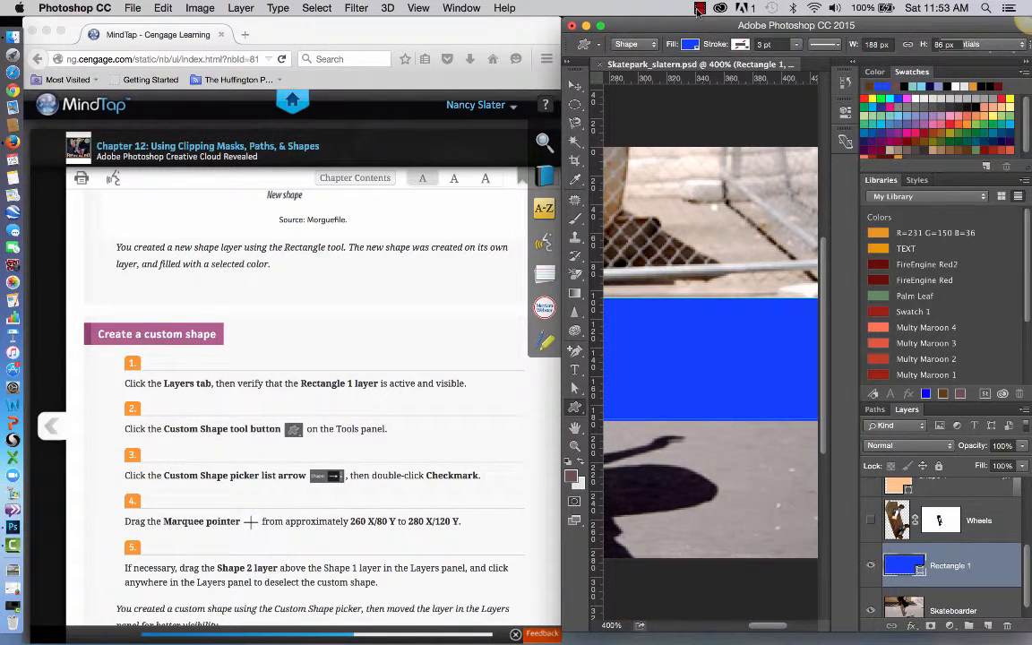
pyautogui.click(699, 8)
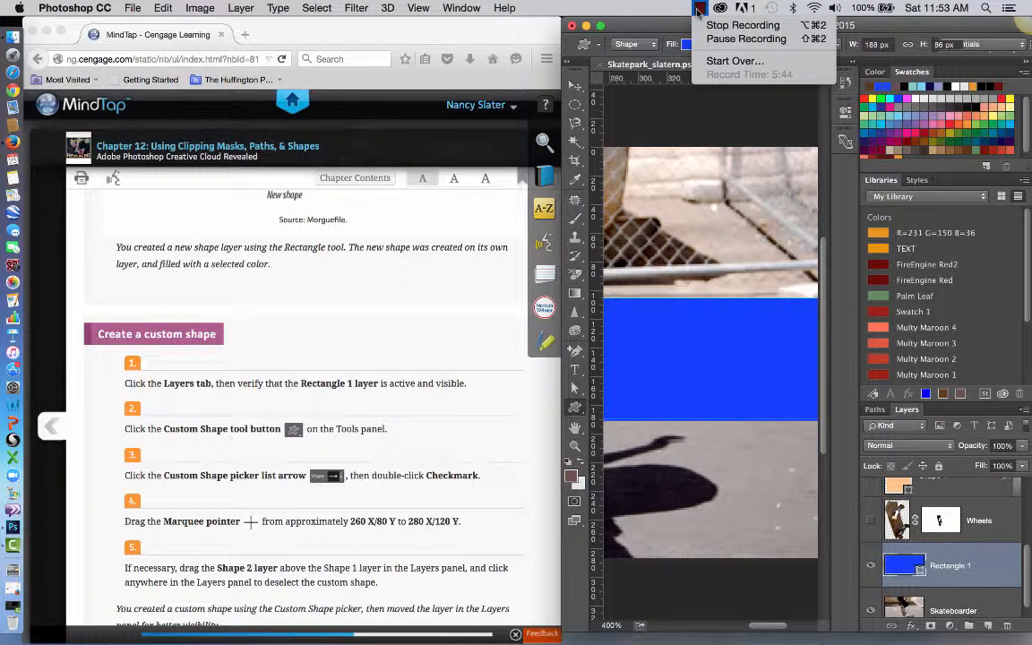
pyautogui.click(745, 39)
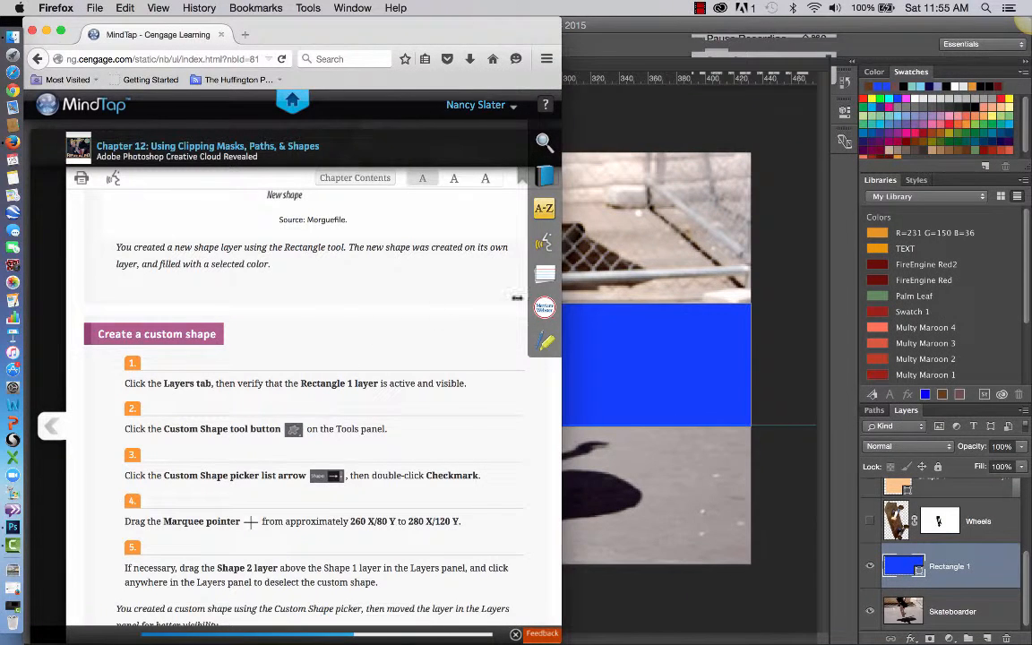
# Bring Photoshop forward and narrow its window beside the textbook, keeping the Custom Shape picker in view.
pyautogui.click(702, 37)
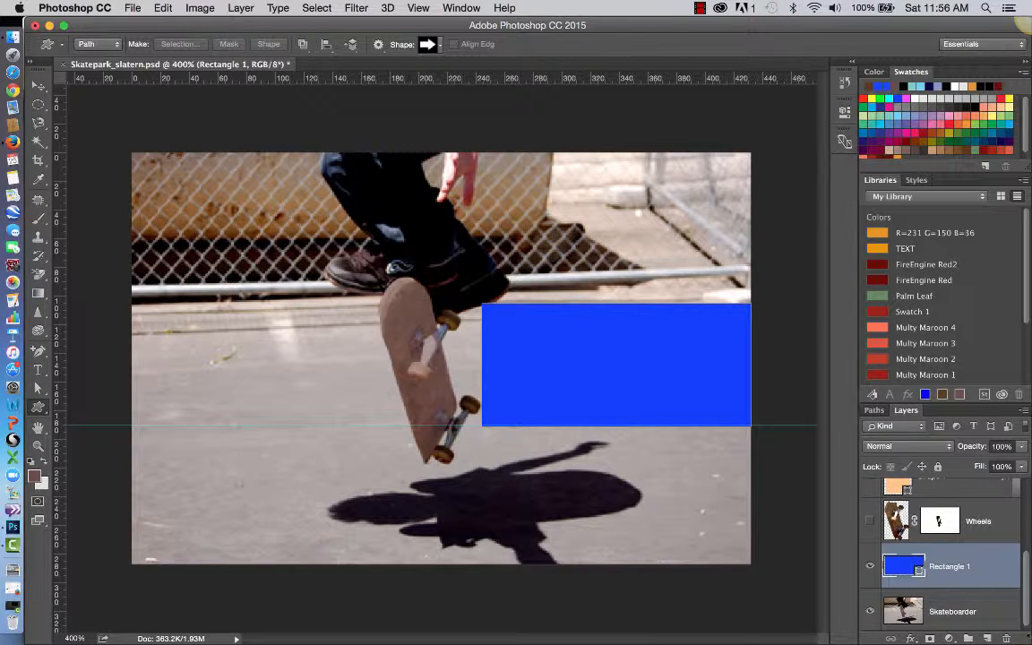
pyautogui.moveTo(1029, 642); pyautogui.dragTo(564, 641)
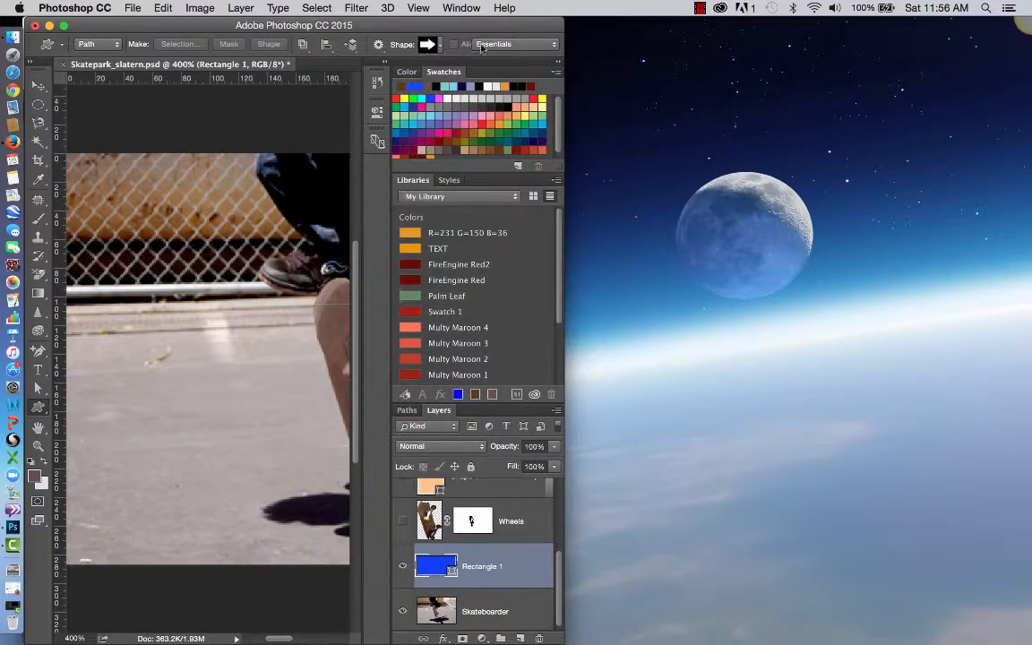
pyautogui.moveTo(461, 24); pyautogui.dragTo(950, 7)
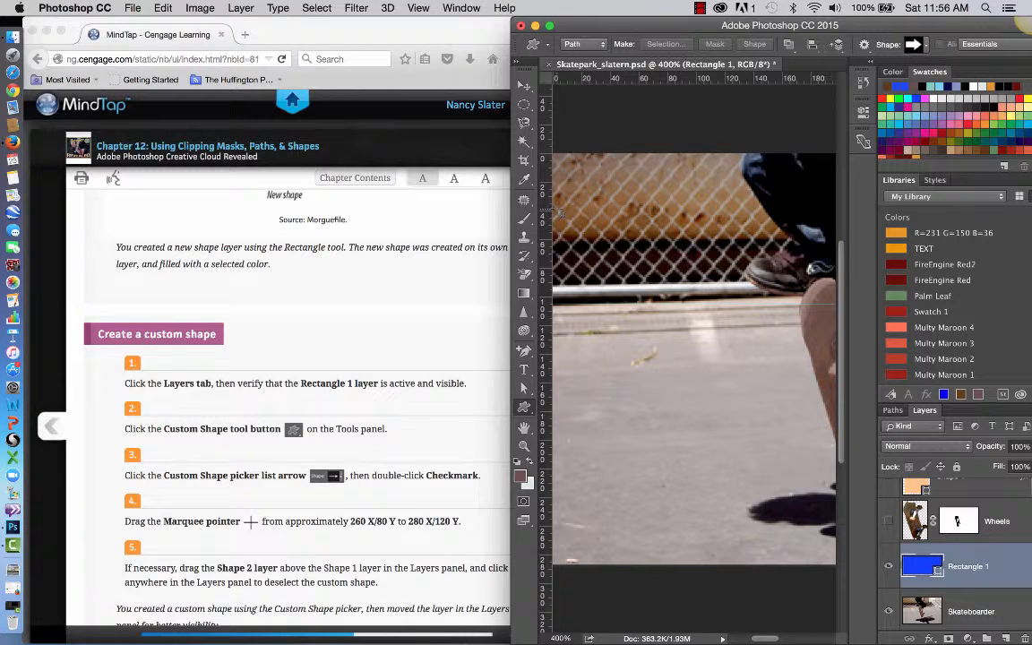
# Switch the Custom Shape tool's mode to Shape and back to Path to compare the available options.
pyautogui.click(584, 44)
pyautogui.click(592, 34)
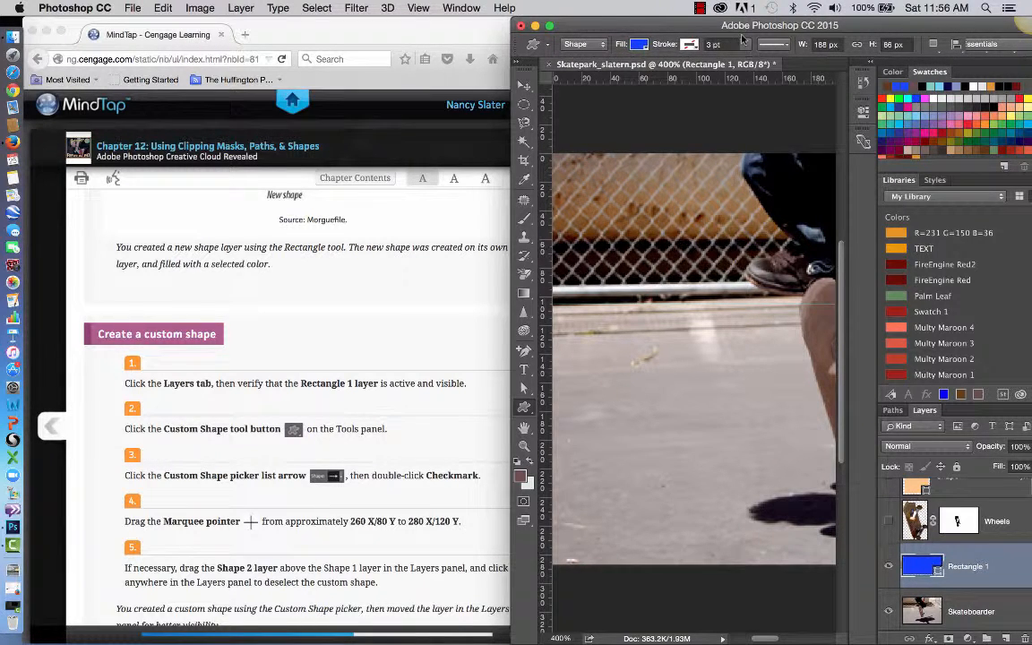
pyautogui.click(603, 45)
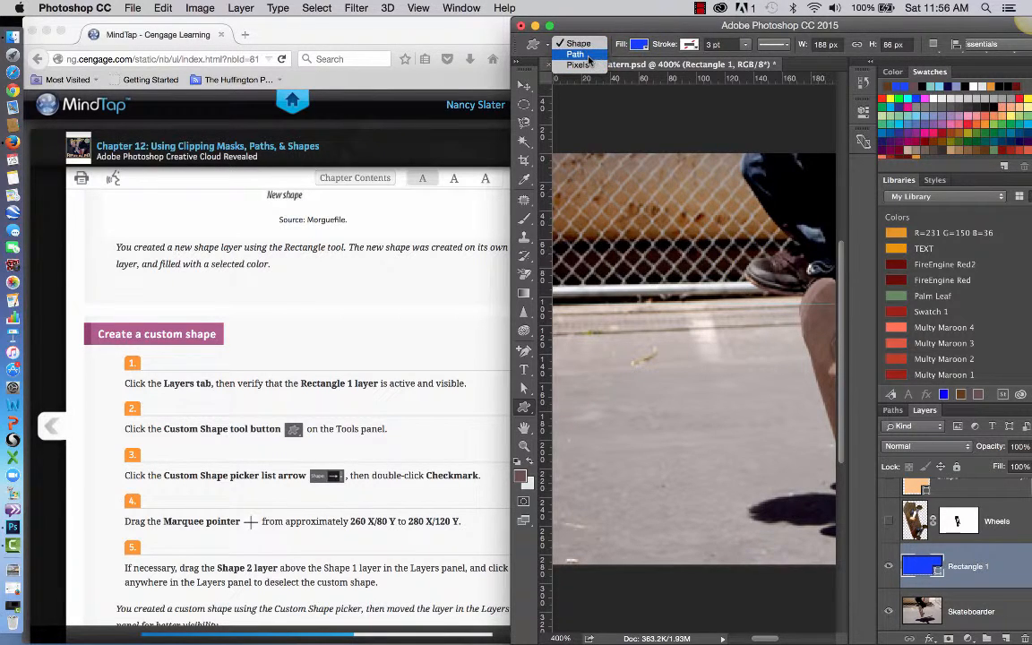
pyautogui.click(588, 55)
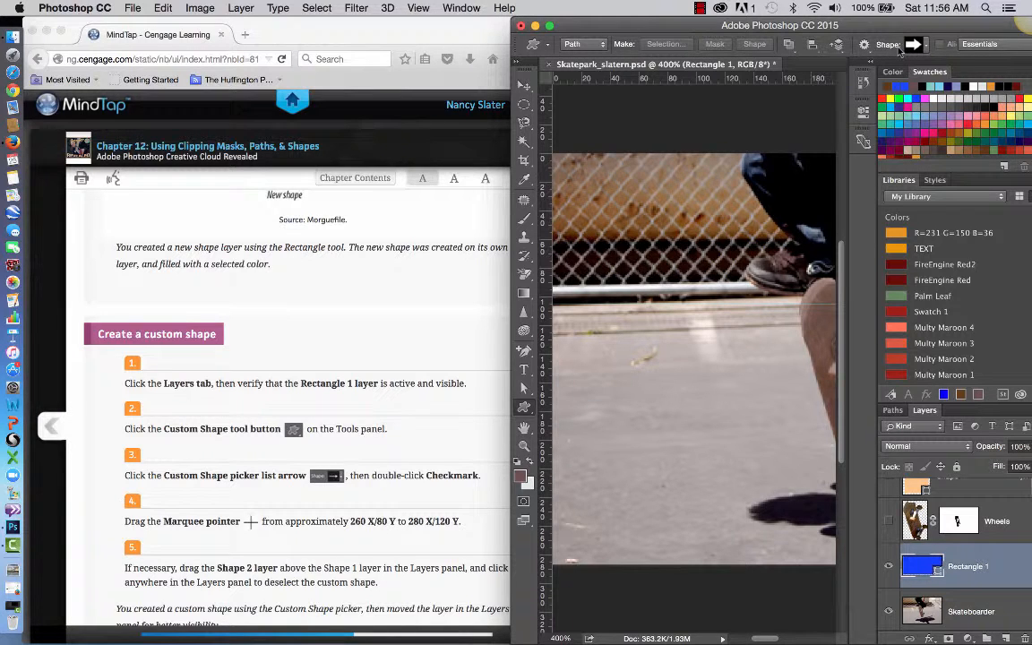
# Choose Checkmark as the custom shape and read the remaining instructions of the textbook's custom shape exercise.
pyautogui.click(926, 45)
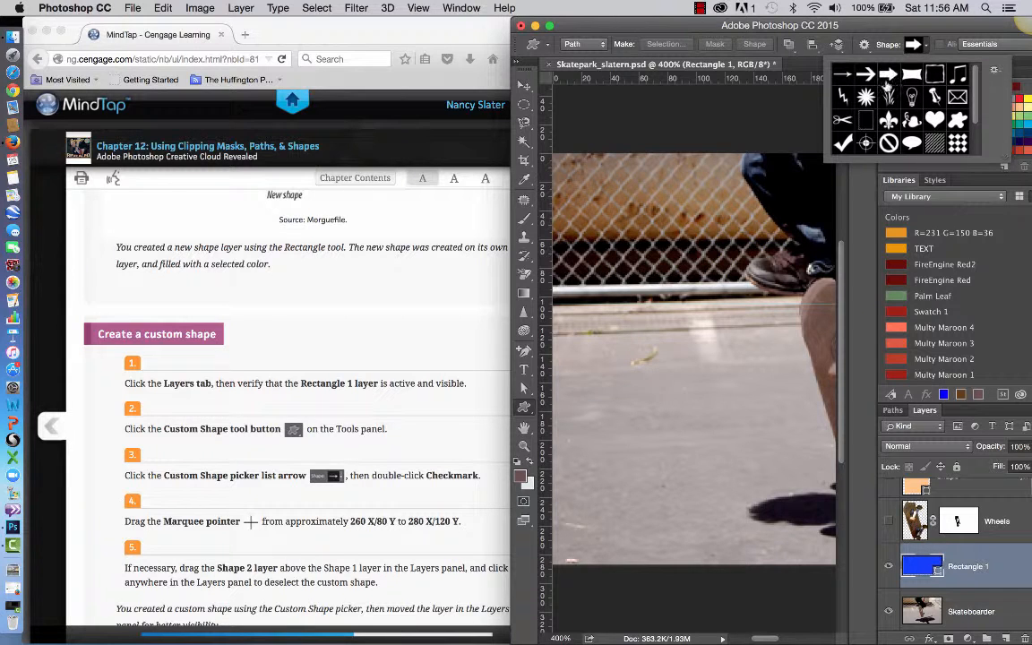
pyautogui.scroll(-2, 892, 115)
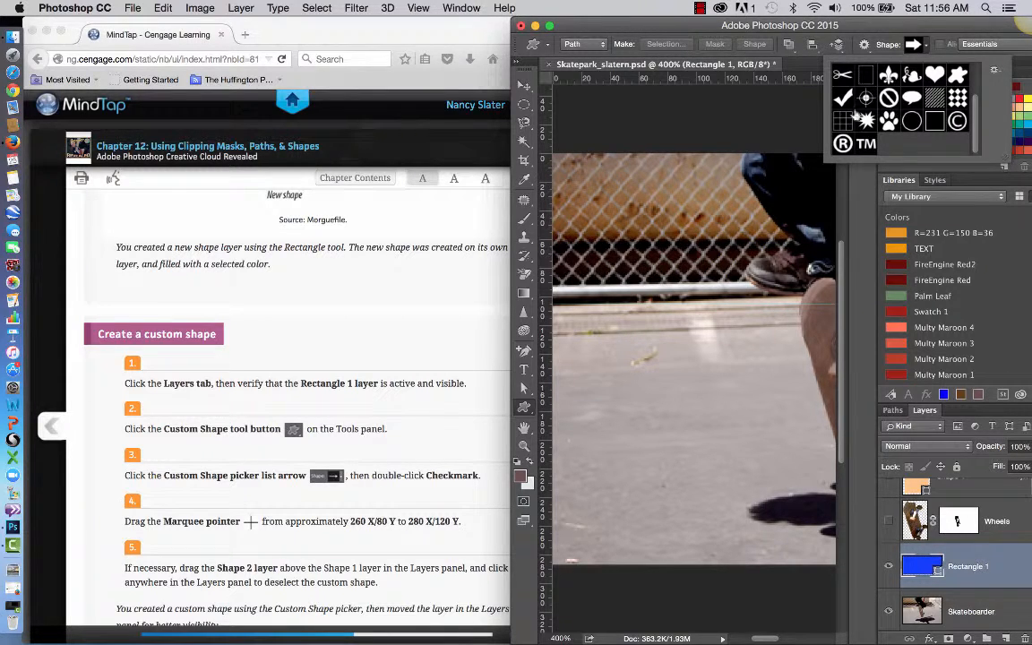
pyautogui.doubleClick(844, 95)
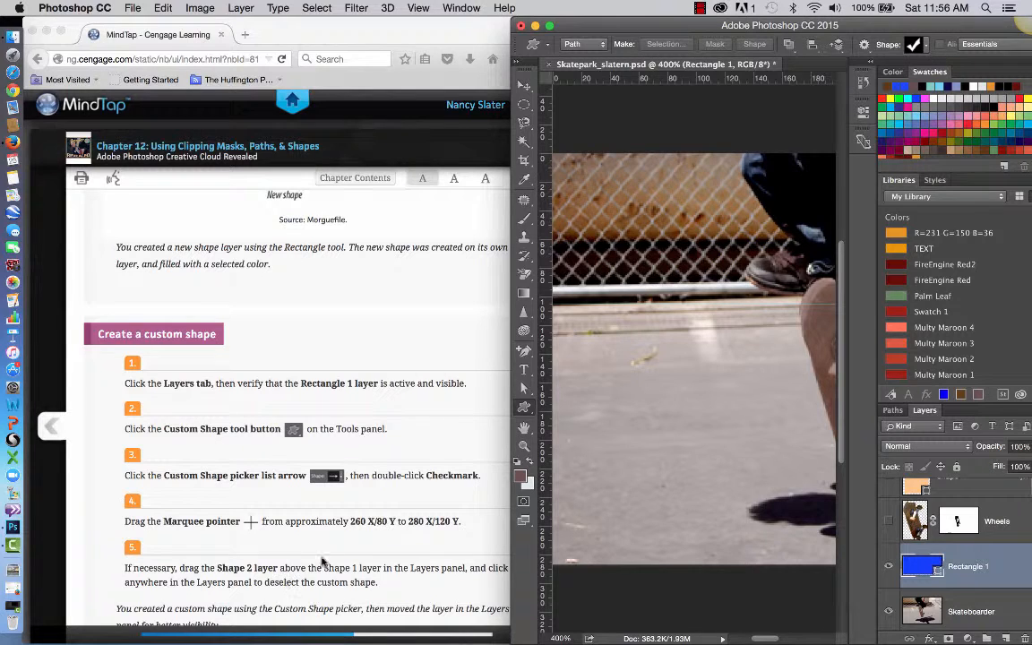
pyautogui.scroll(-3, 340, 557)
pyautogui.scroll(-3, 340, 557)
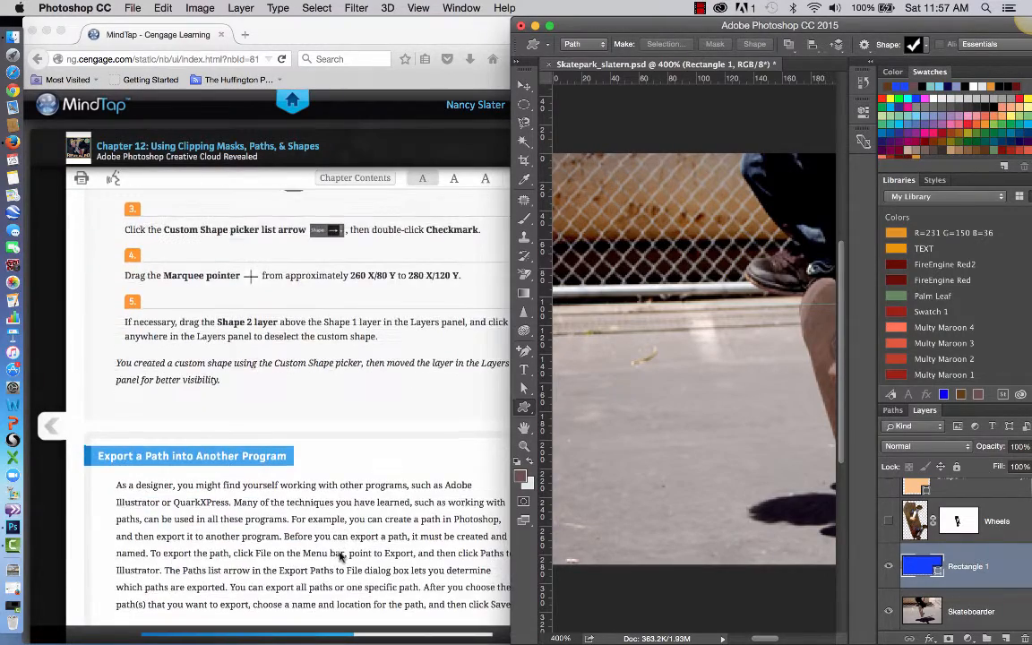
# Widen the Firefox textbook window so full text lines show, and read the Create and Modify a custom shape exercises.
pyautogui.scroll(4, 340, 557)
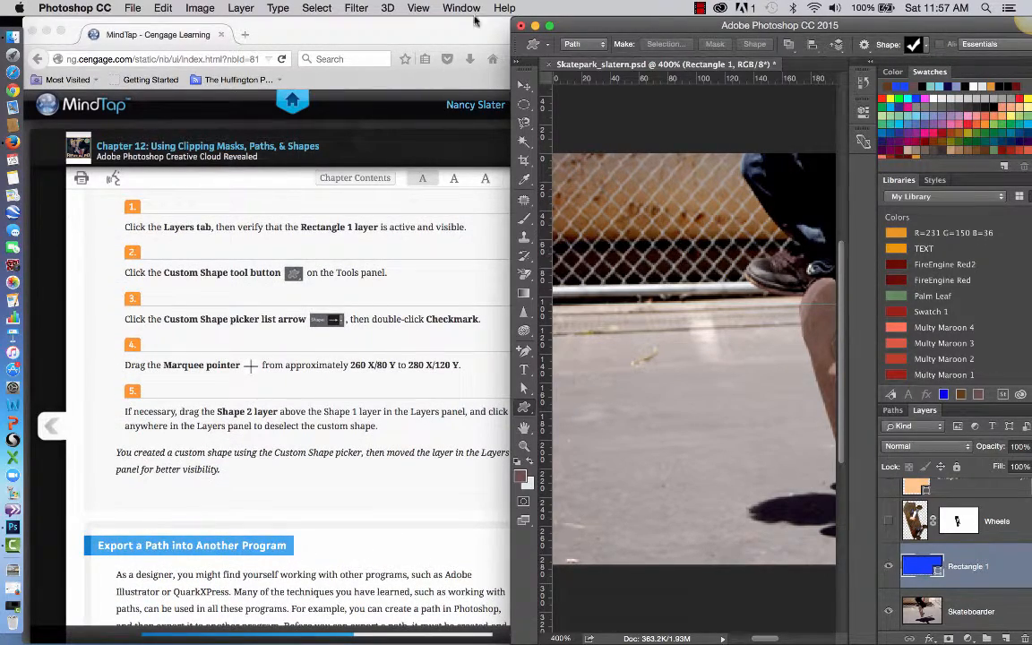
pyautogui.moveTo(505, 500); pyautogui.dragTo(555, 499)
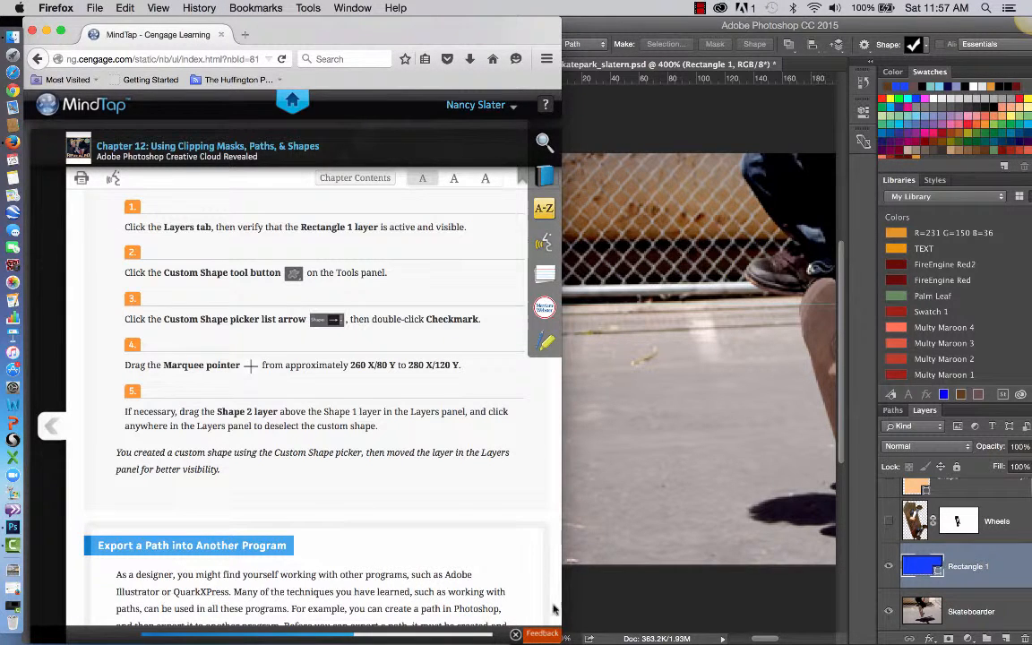
pyautogui.moveTo(560, 639); pyautogui.dragTo(676, 639)
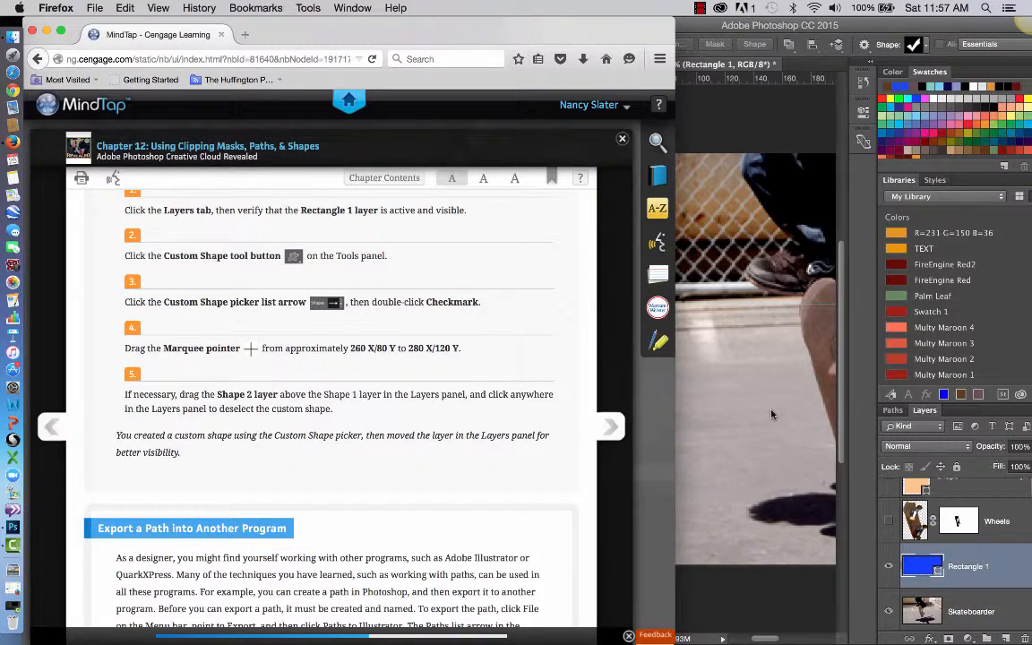
pyautogui.scroll(4, 482, 466)
pyautogui.scroll(5, 481, 466)
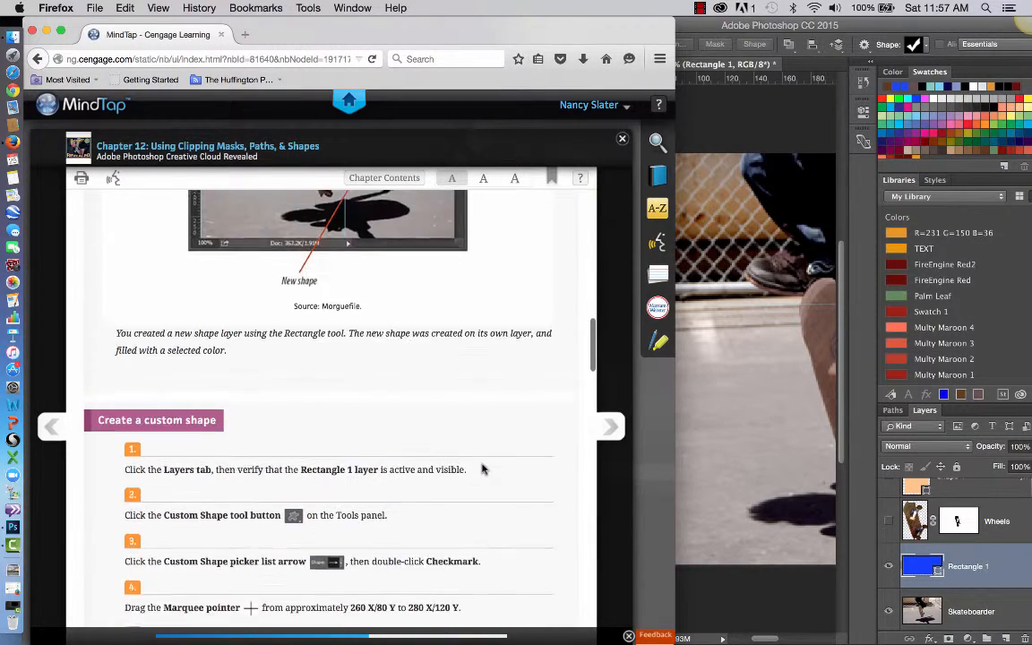
pyautogui.scroll(-15, 482, 466)
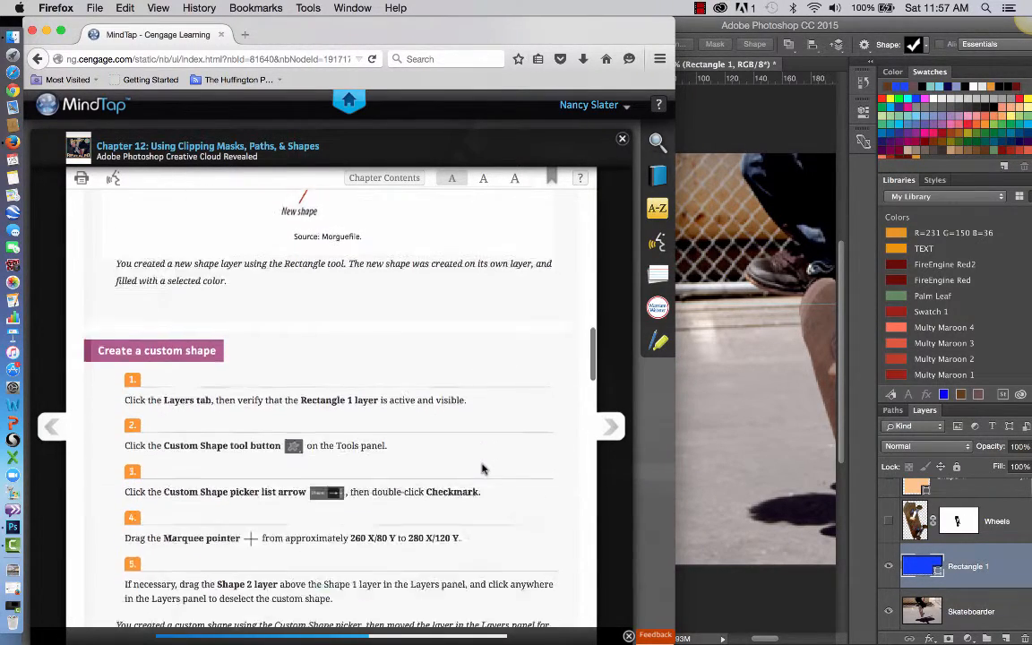
pyautogui.scroll(-5, 481, 468)
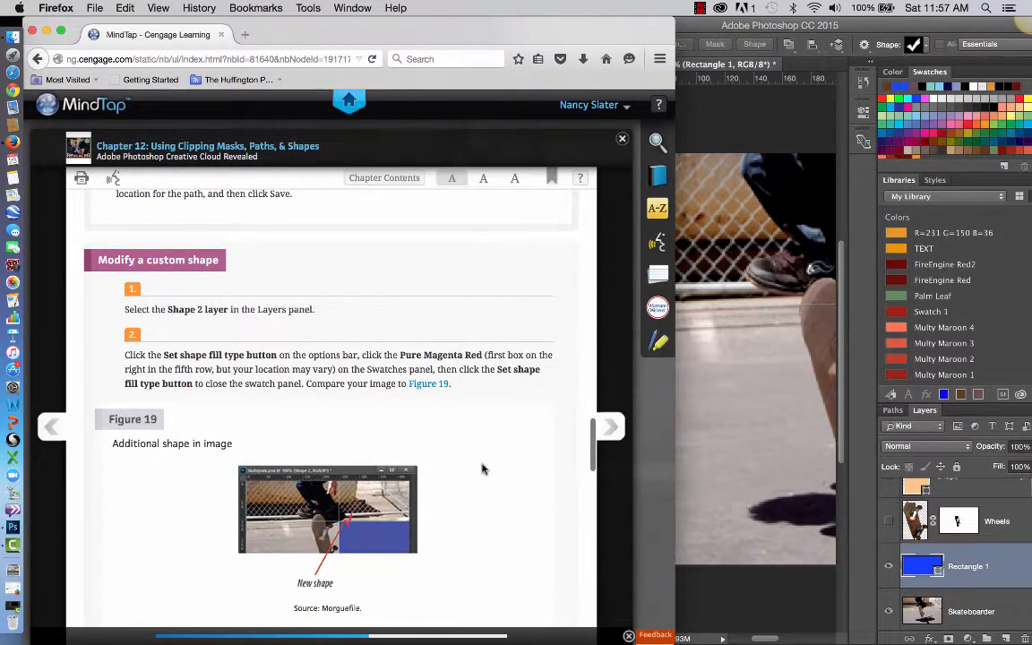
# Return to Photoshop and compare the blue rectangle's upper-left corner and the layer order with the textbook's checkmark placement instructions.
pyautogui.click(730, 416)
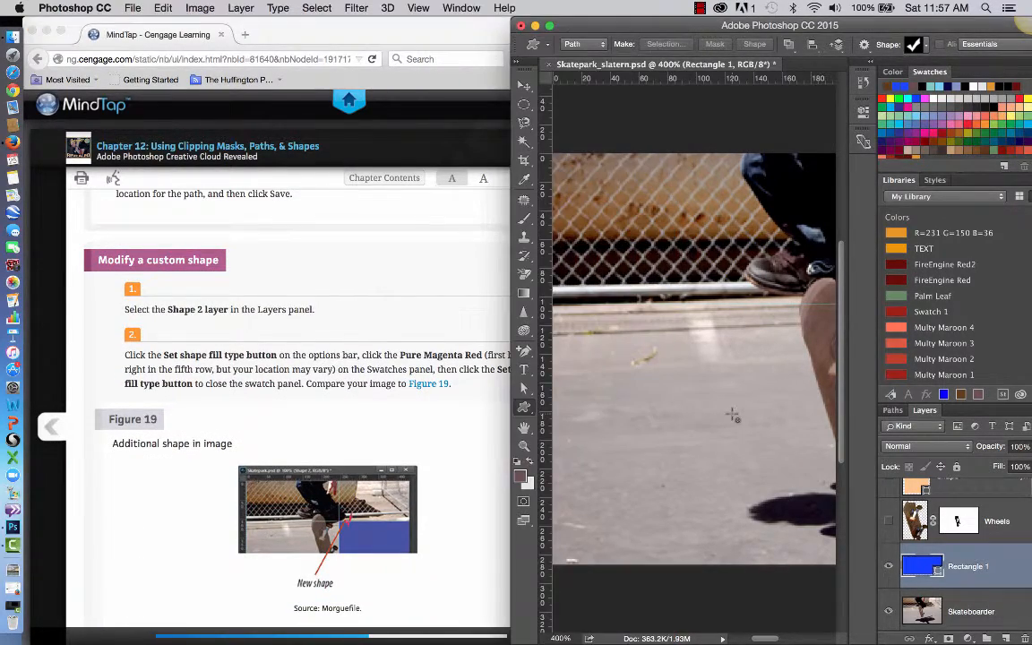
pyautogui.hscroll(15, 732, 416)
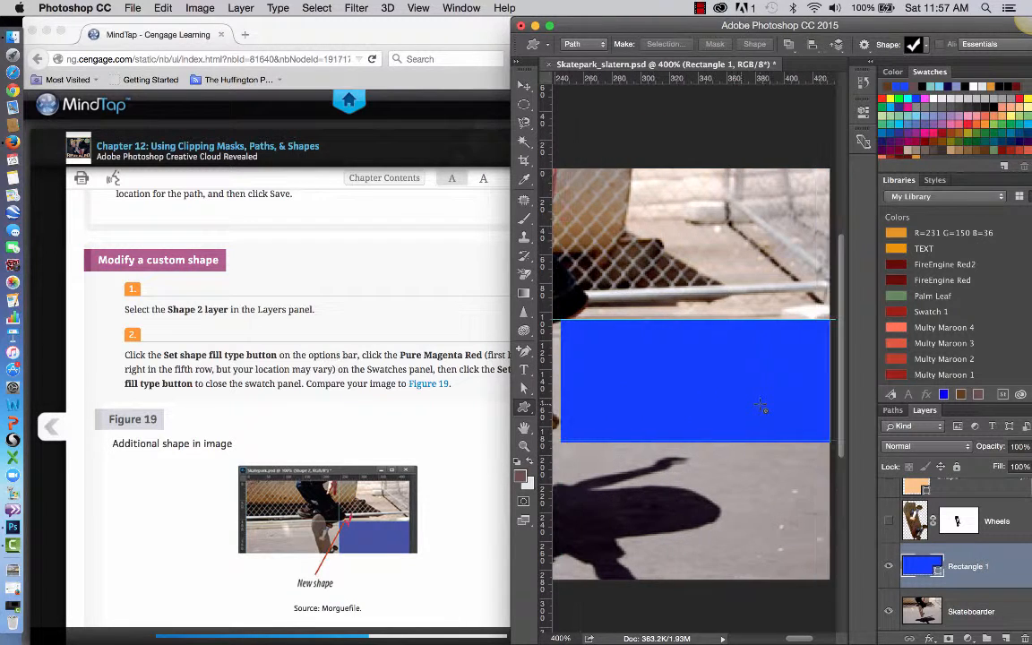
pyautogui.hscroll(-8, 760, 405)
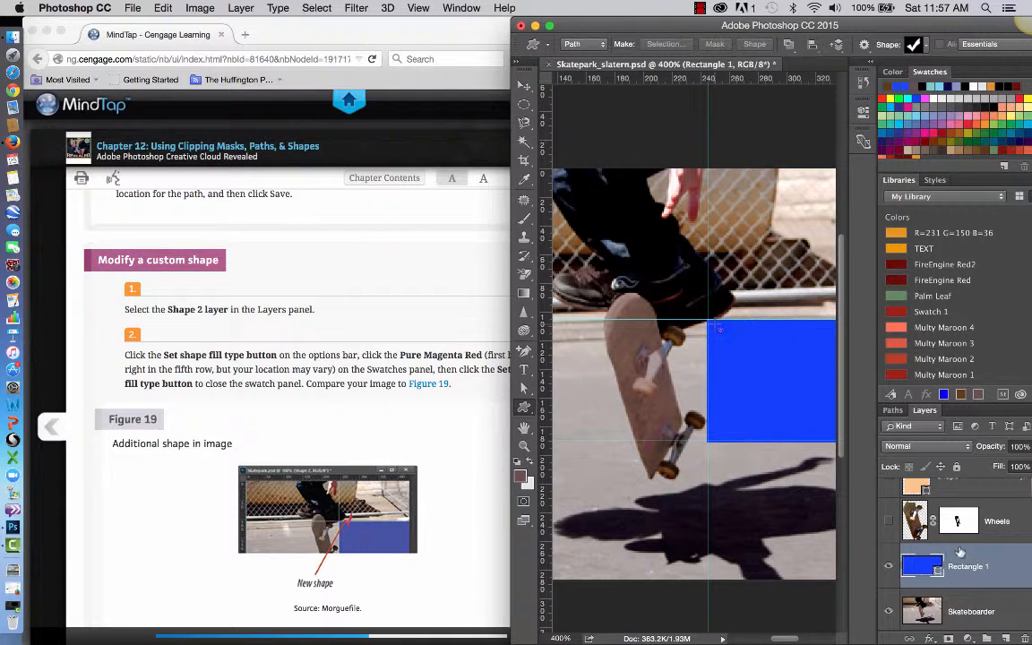
pyautogui.scroll(5, 978, 534)
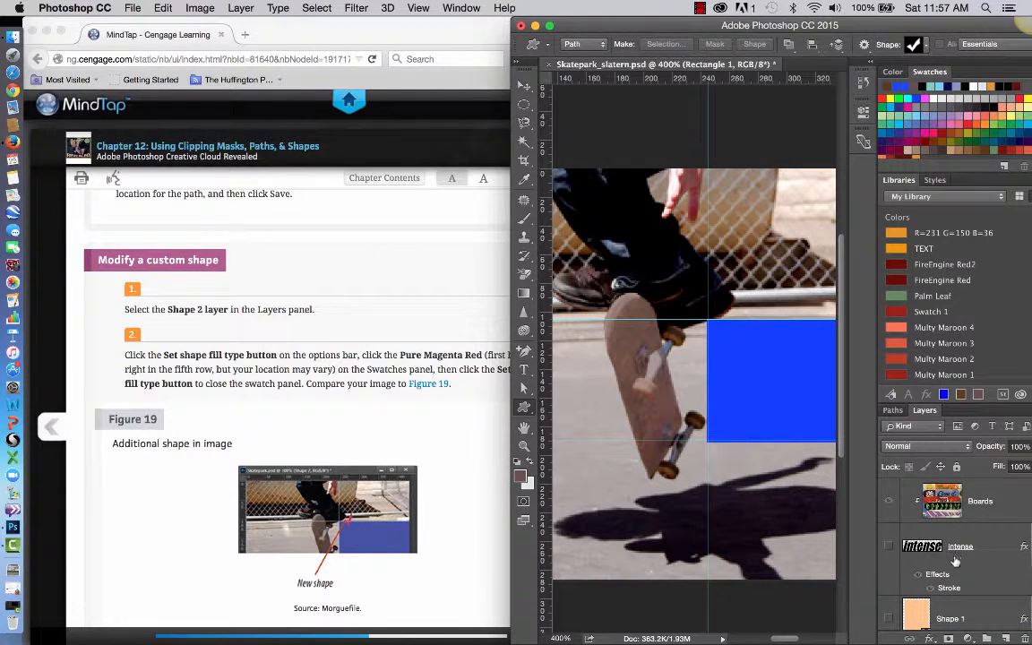
pyautogui.scroll(-4, 963, 551)
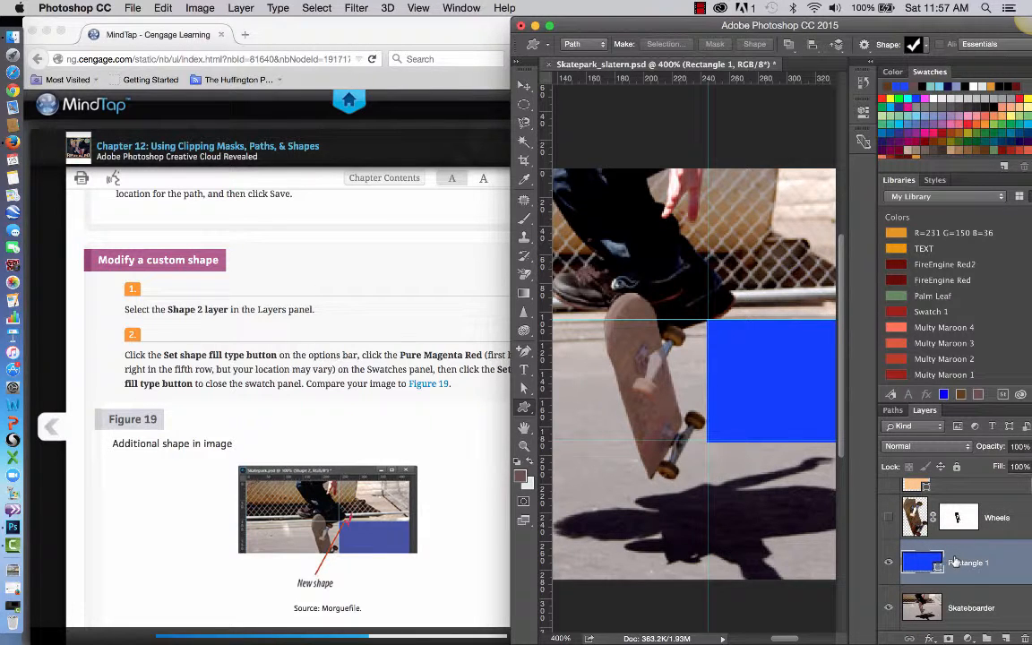
pyautogui.scroll(5, 896, 528)
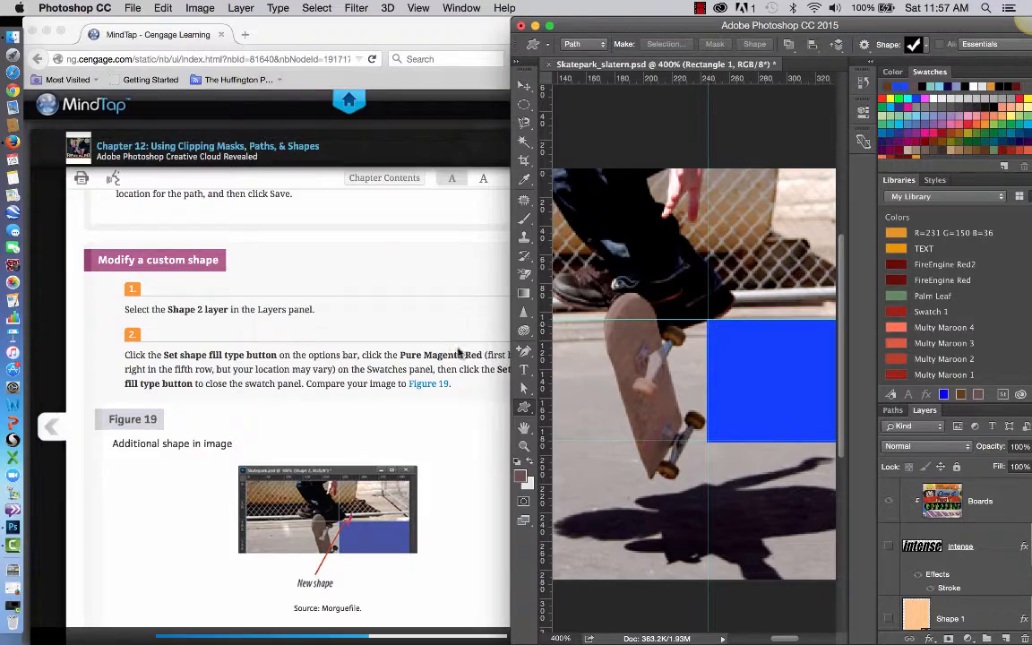
pyautogui.scroll(5, 456, 367)
pyautogui.scroll(6, 455, 386)
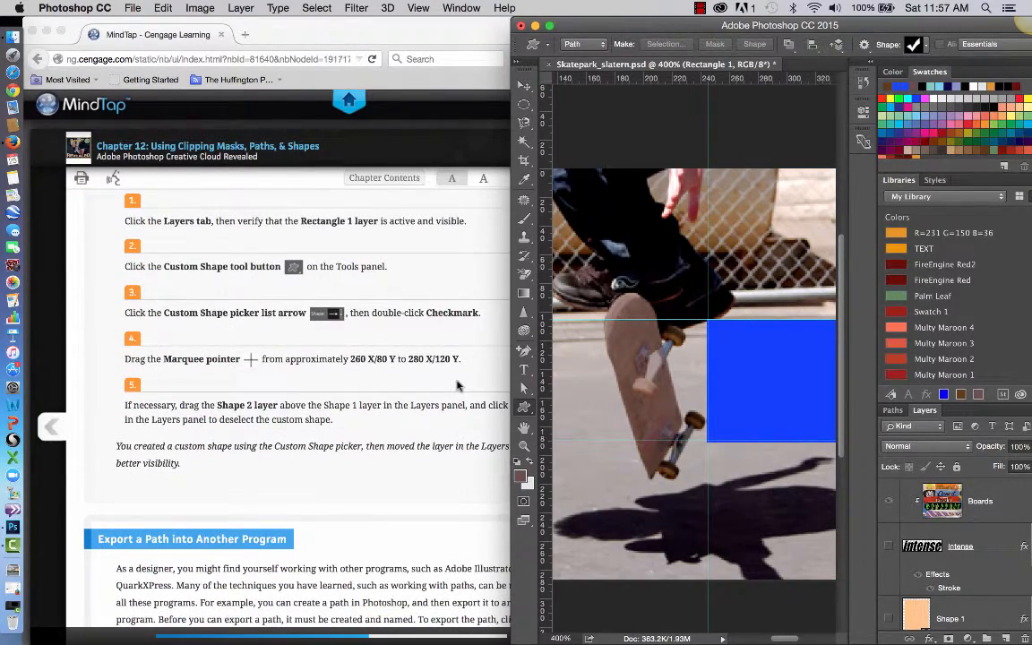
pyautogui.scroll(2, 457, 385)
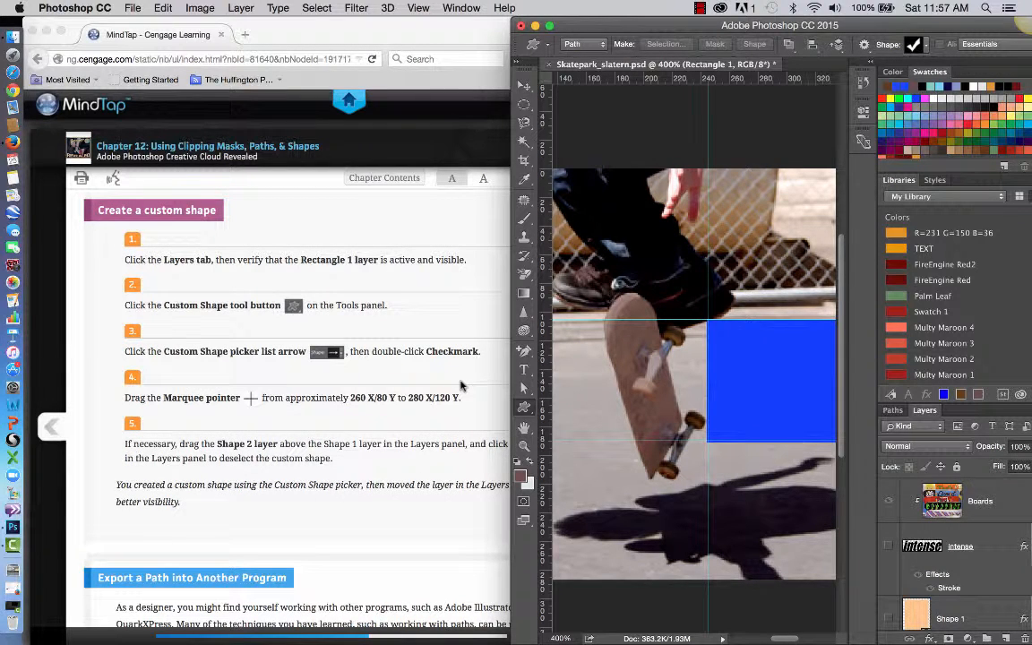
pyautogui.scroll(-3, 907, 563)
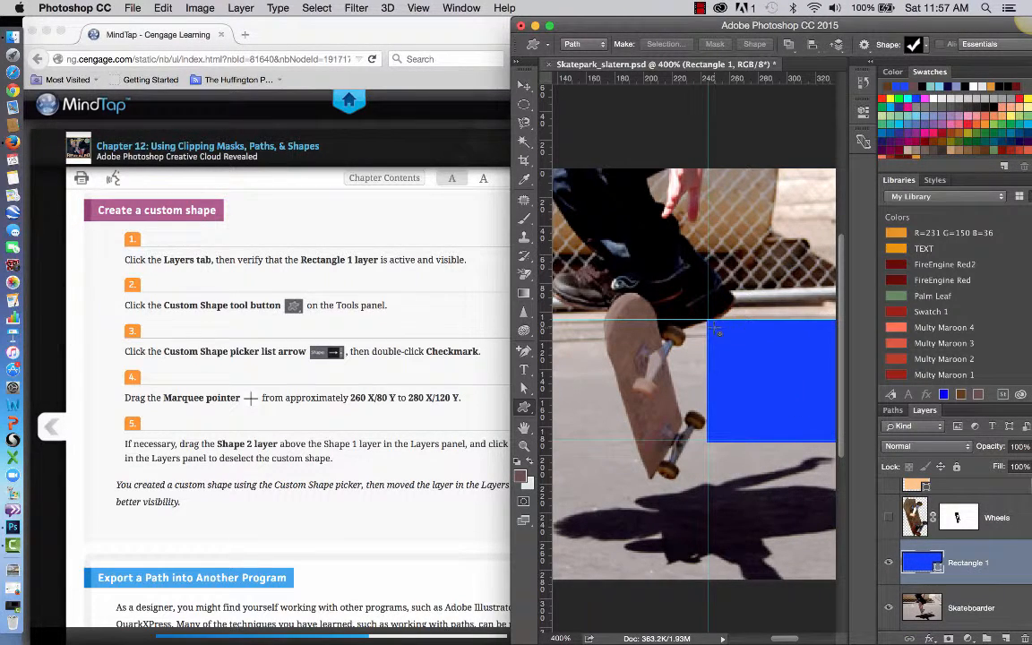
# Replace a trial checkmark path with a blue checkmark in Shape mode, about 43 by 41 px, at the rectangle's upper-left corner.
pyautogui.moveTo(712, 329); pyautogui.dragTo(741, 319)
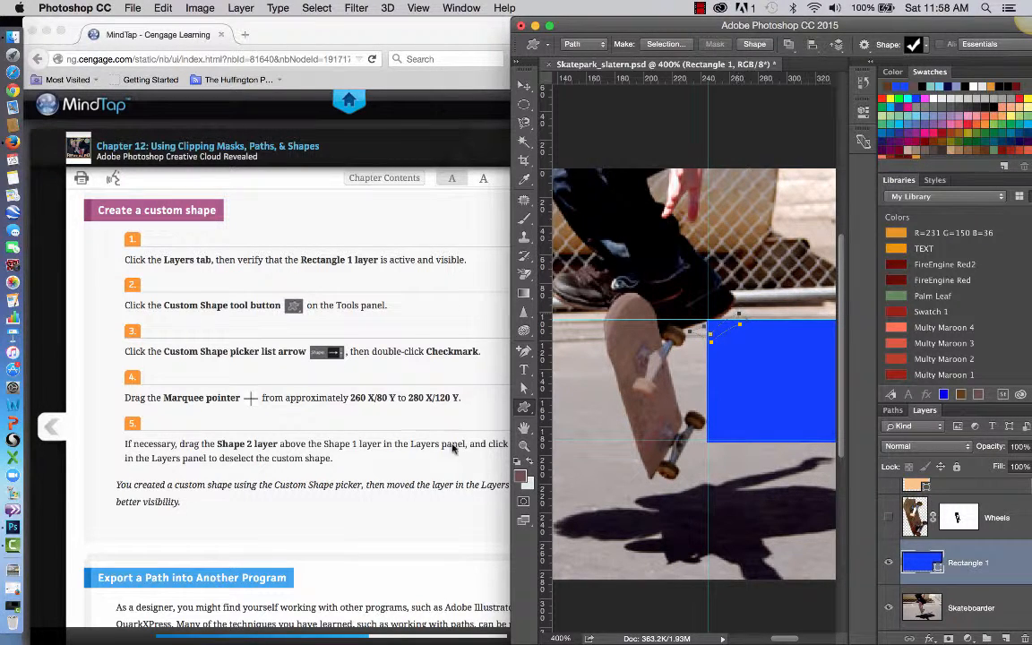
pyautogui.click(591, 44)
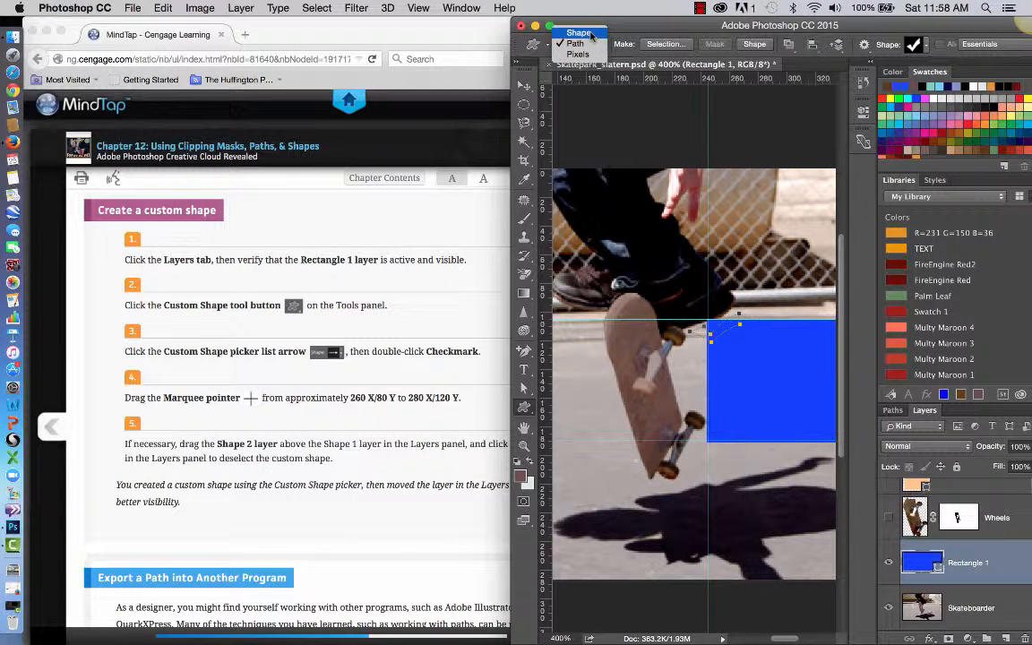
pyautogui.click(577, 33)
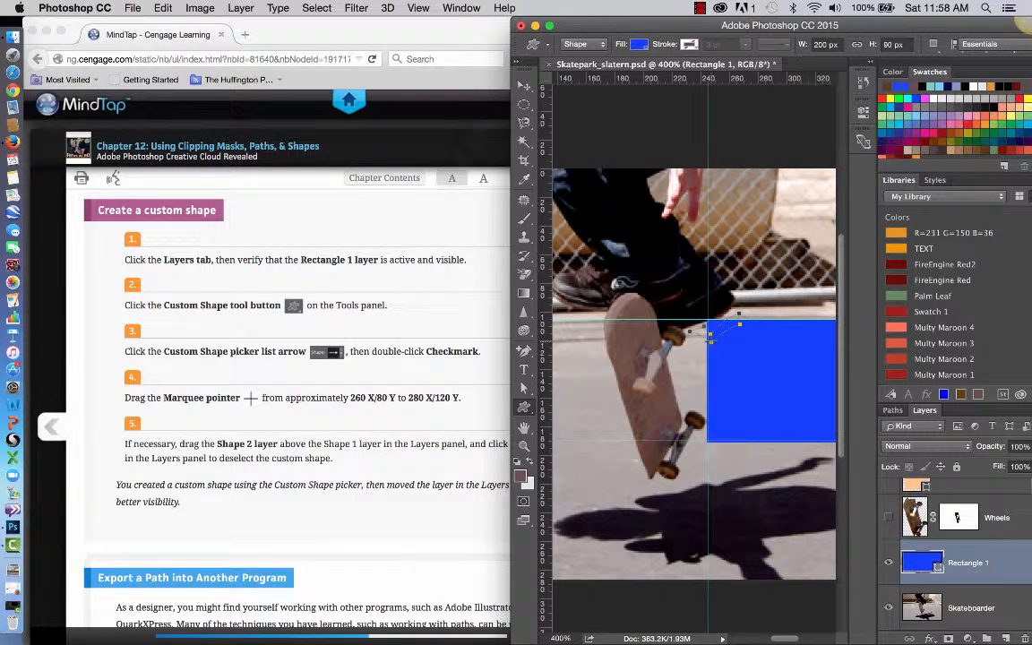
pyautogui.press('super+z')
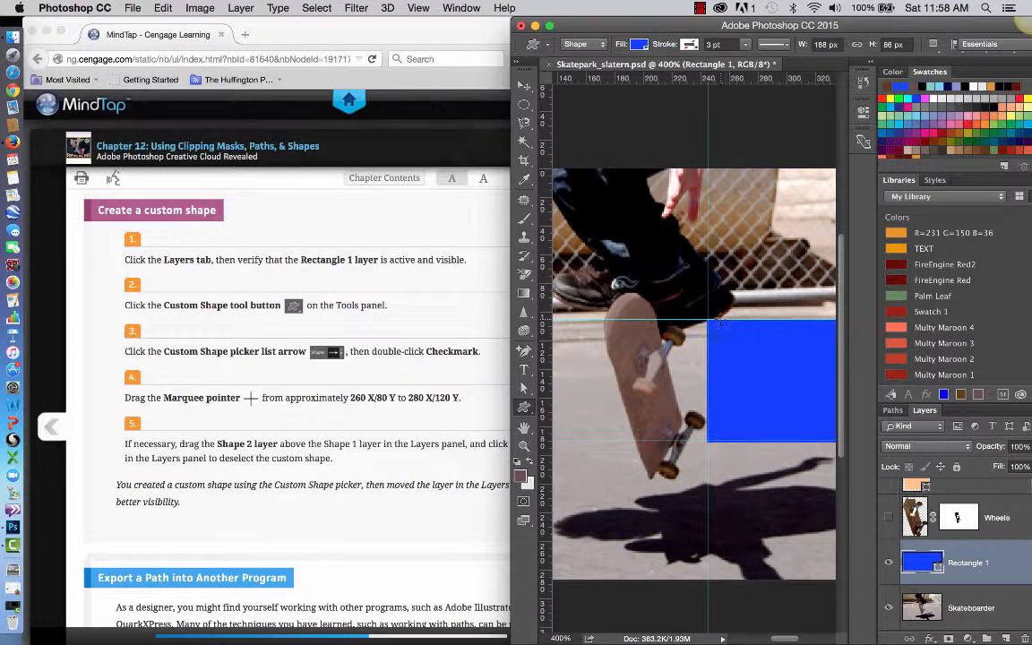
pyautogui.moveTo(714, 336); pyautogui.dragTo(744, 310)
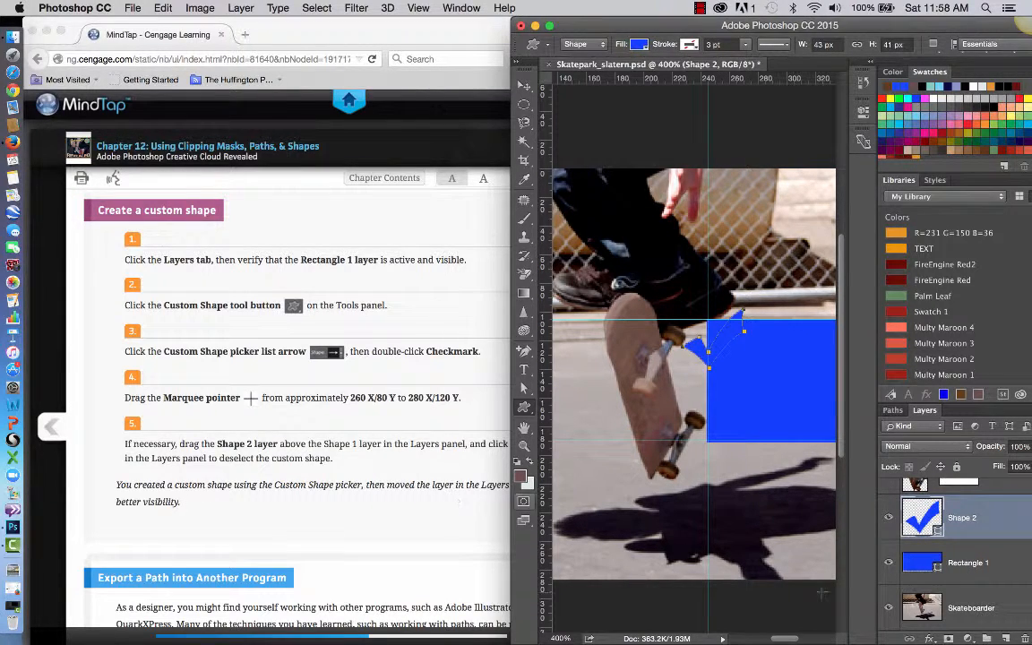
# Move the Shape 2 checkmark layer directly above the Shape 1 layer.
pyautogui.scroll(5, 954, 591)
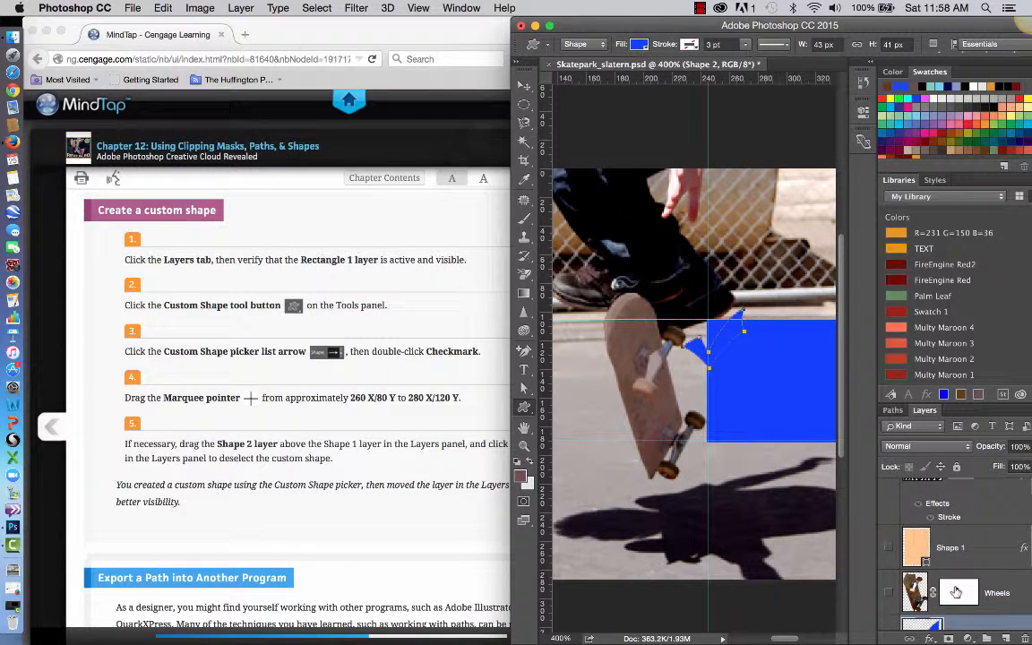
pyautogui.scroll(-5, 956, 591)
pyautogui.scroll(4, 955, 591)
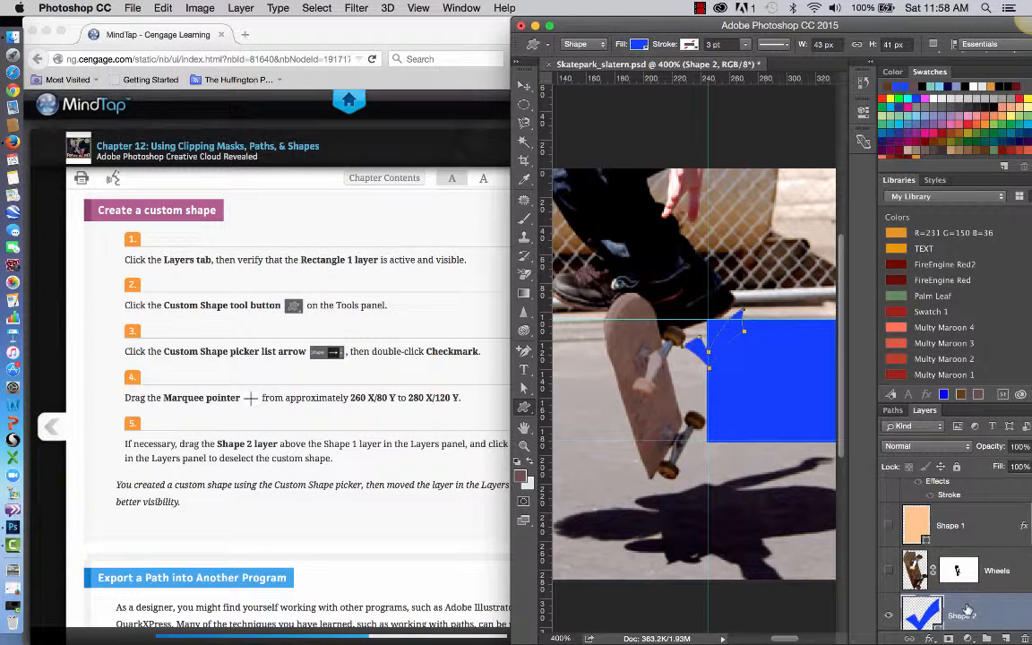
pyautogui.moveTo(991, 617); pyautogui.dragTo(968, 507)
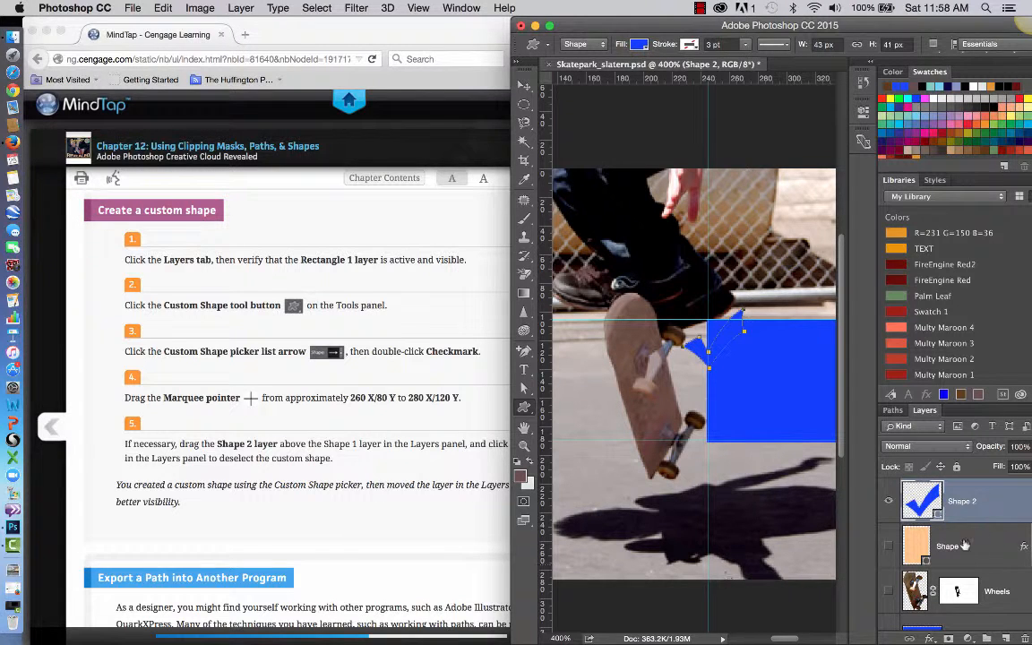
pyautogui.scroll(-2, 995, 554)
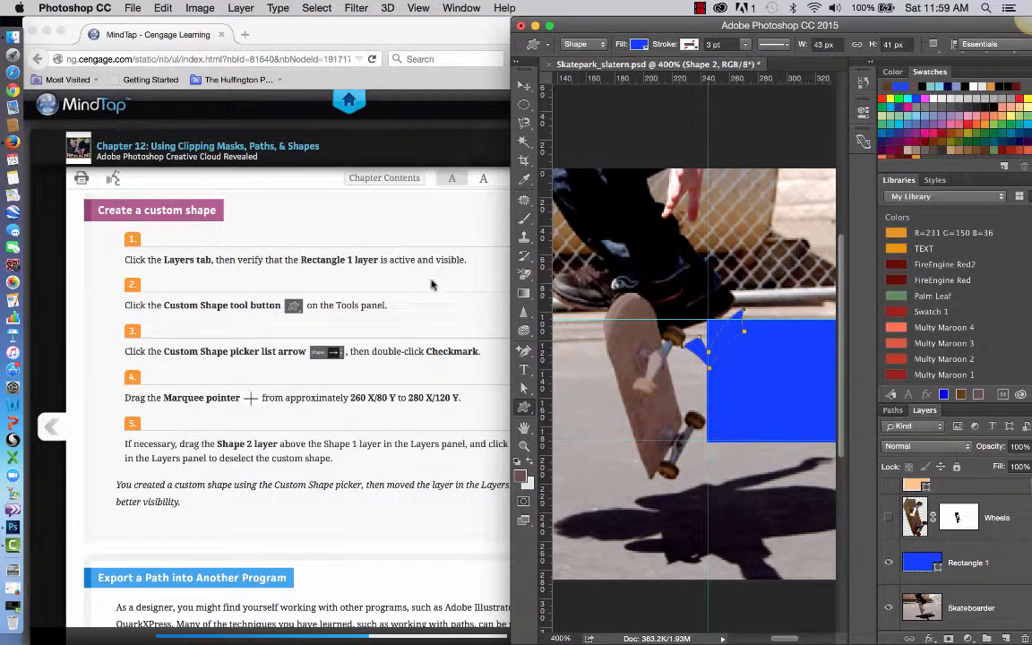
# Read the textbook's Export a Path into Another Program section and the Modify a custom shape instructions.
pyautogui.scroll(5, 443, 337)
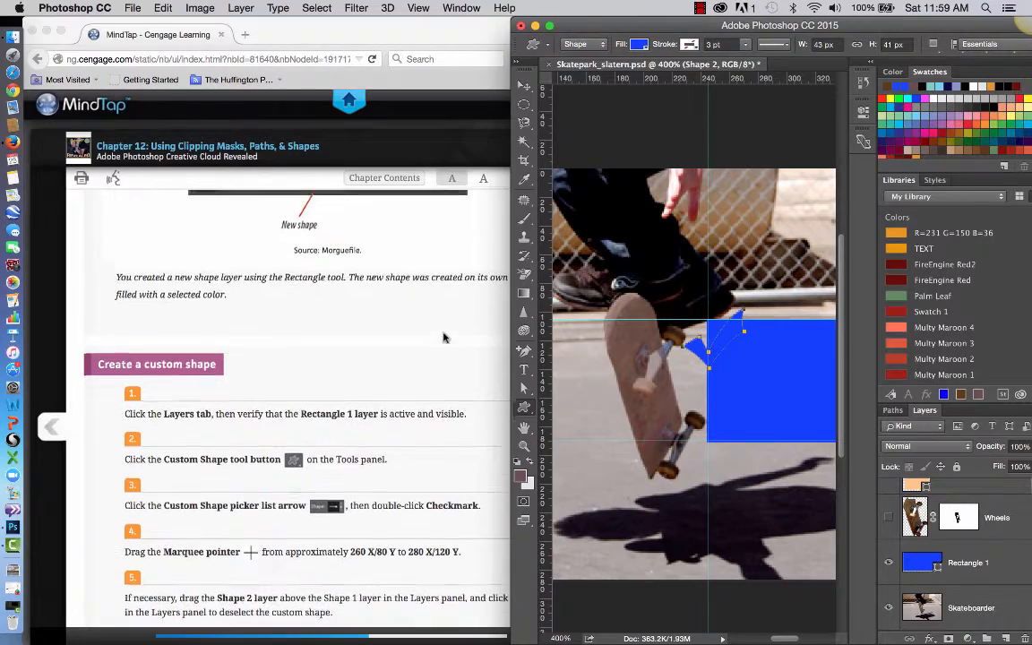
pyautogui.scroll(-20, 442, 336)
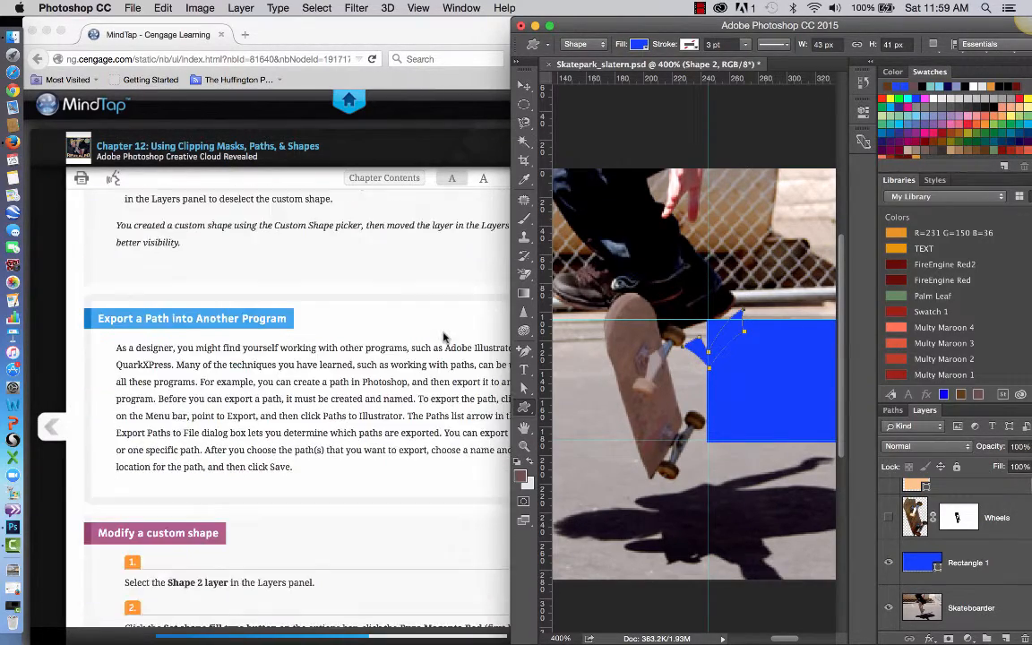
pyautogui.scroll(-3, 443, 336)
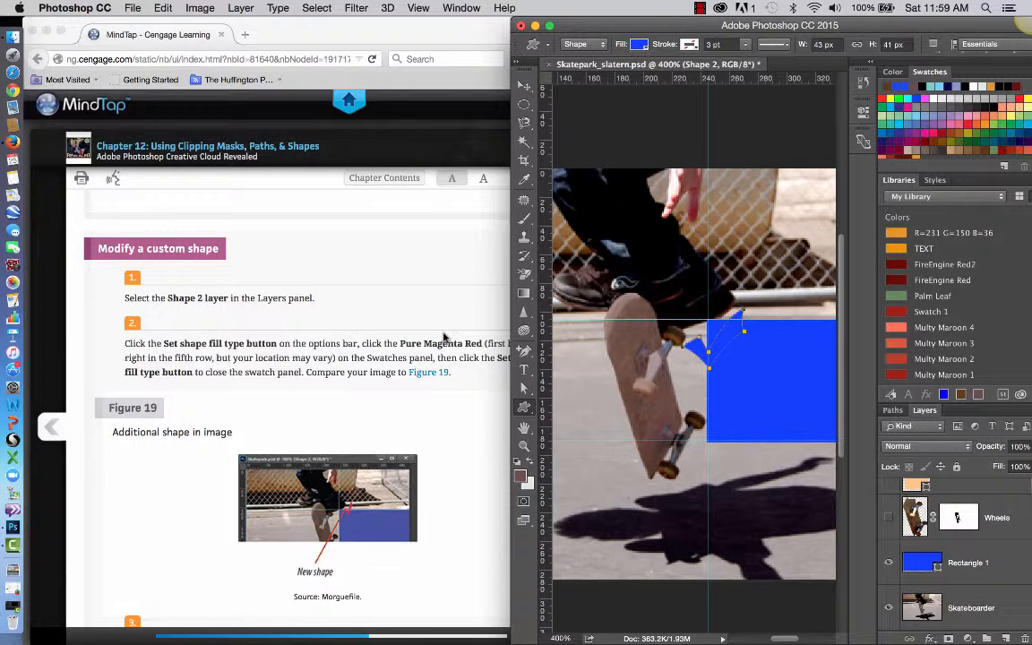
pyautogui.scroll(5, 442, 337)
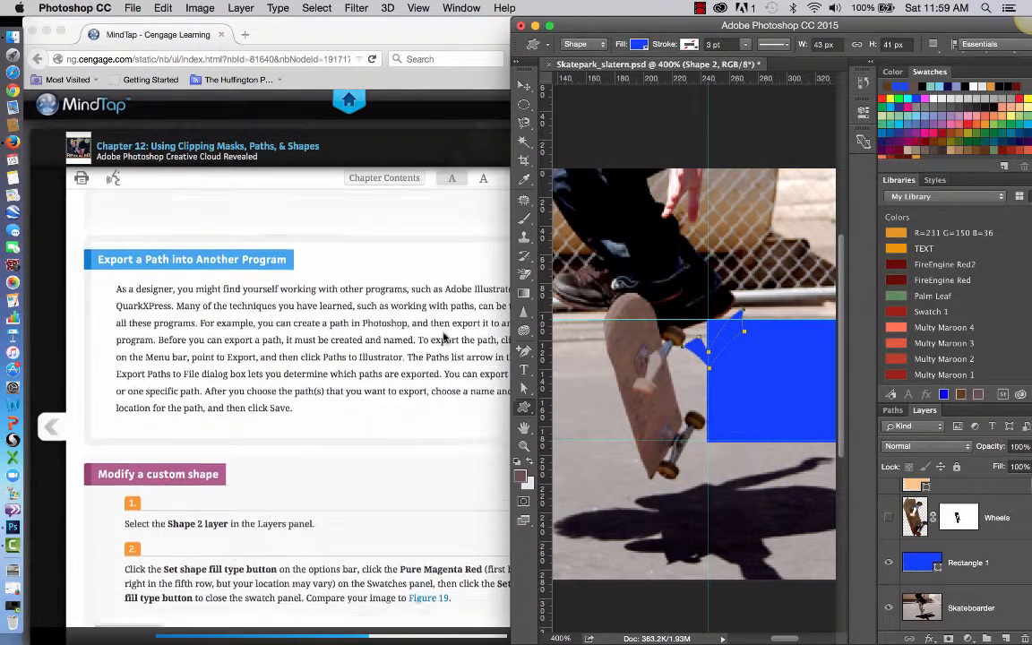
pyautogui.scroll(5, 442, 337)
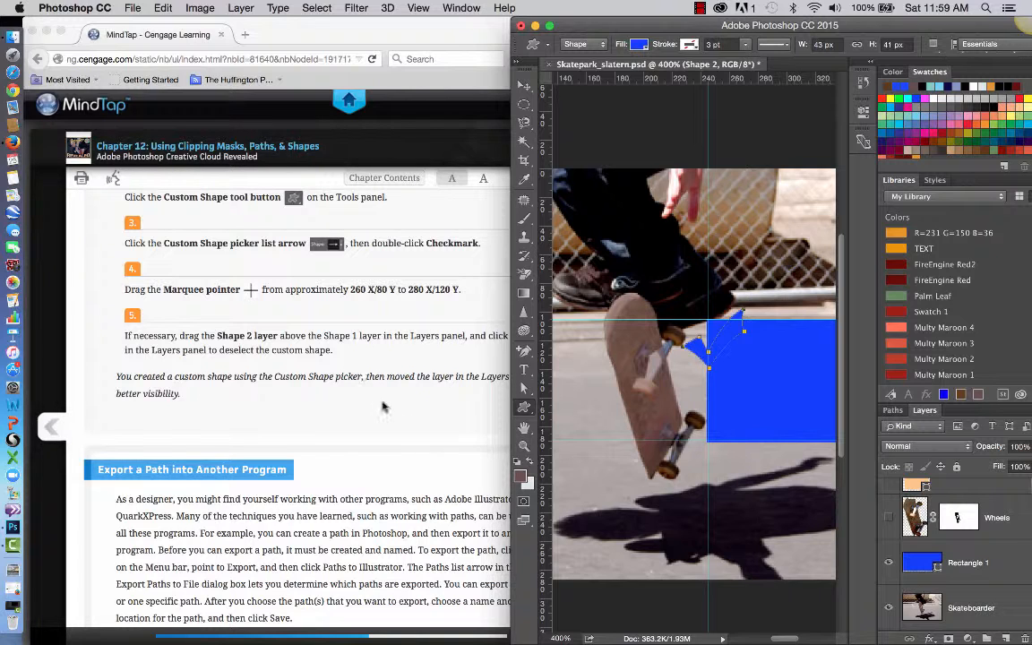
pyautogui.scroll(-2, 383, 406)
pyautogui.scroll(-5, 383, 407)
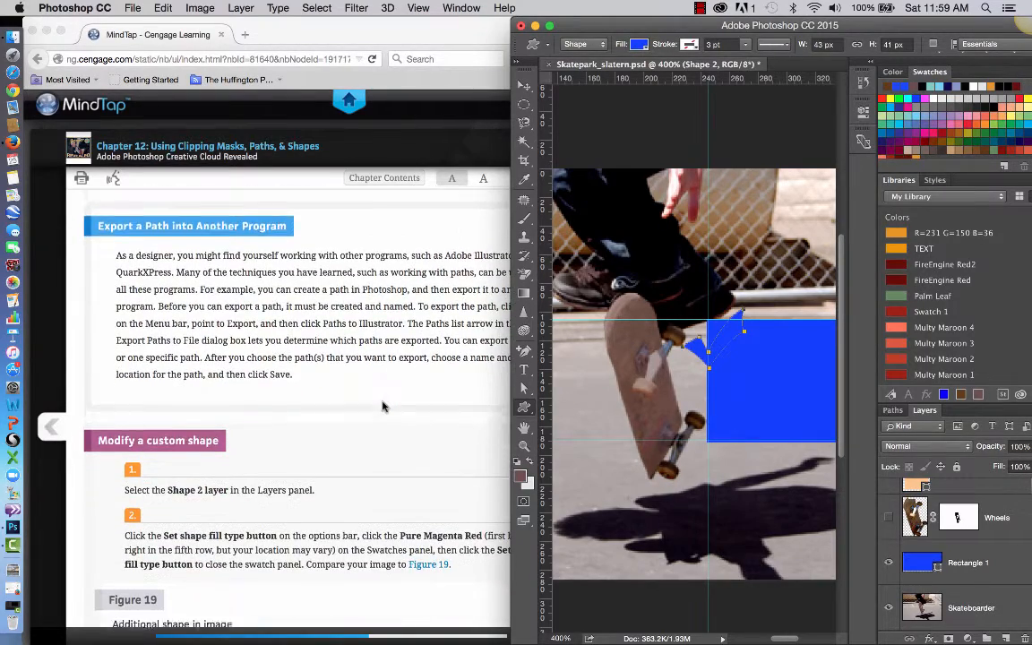
pyautogui.scroll(-2, 382, 406)
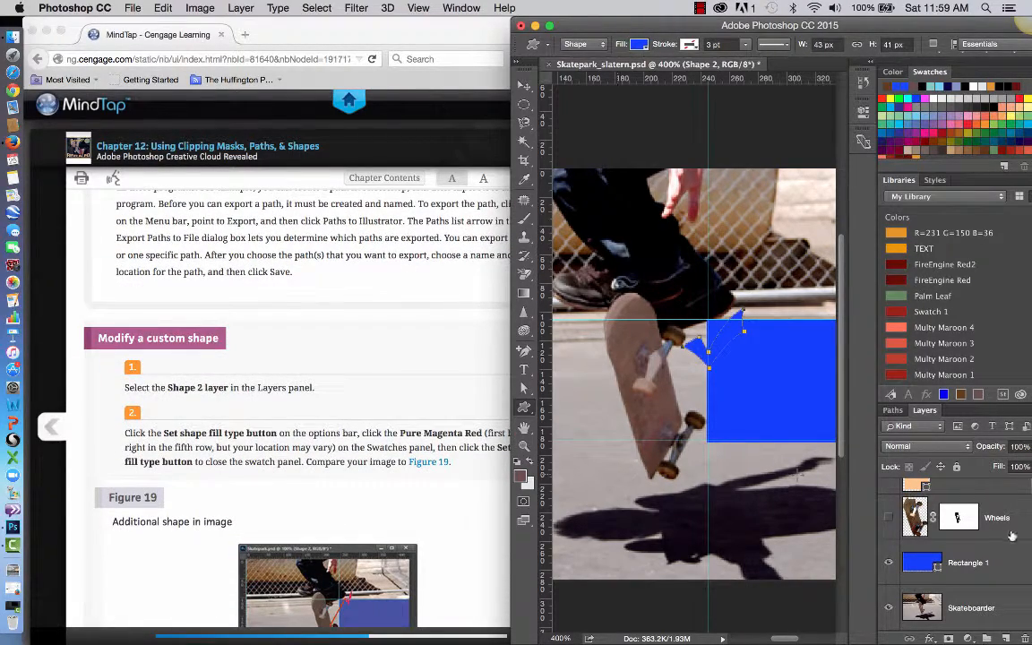
# Change the fill of the Shape 2 checkmark to the Darker Magenta Red swatch.
pyautogui.scroll(3, 967, 551)
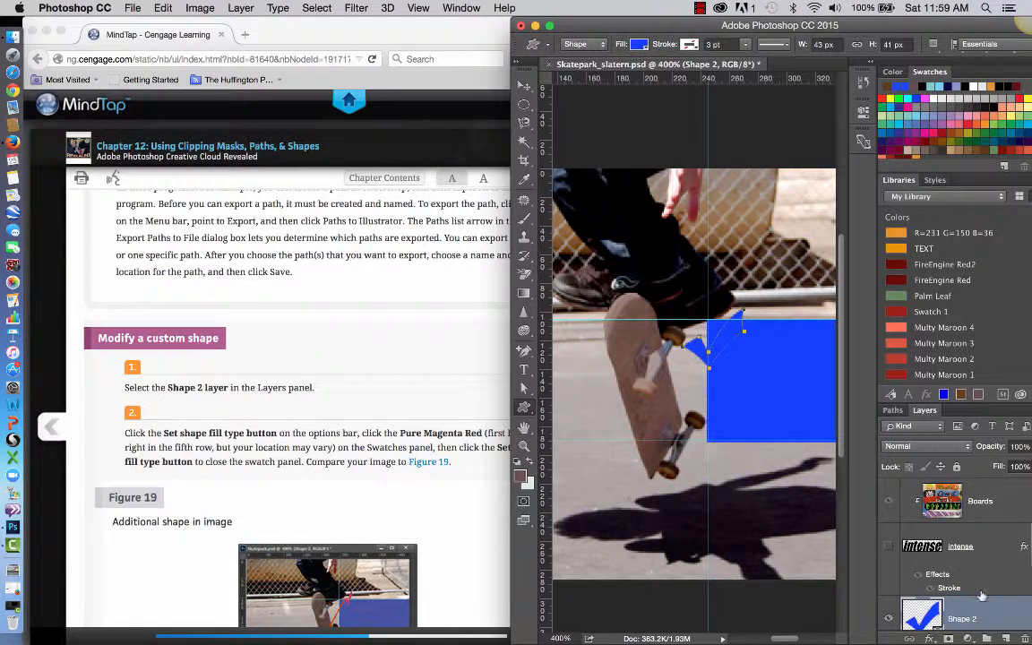
pyautogui.scroll(-2, 976, 551)
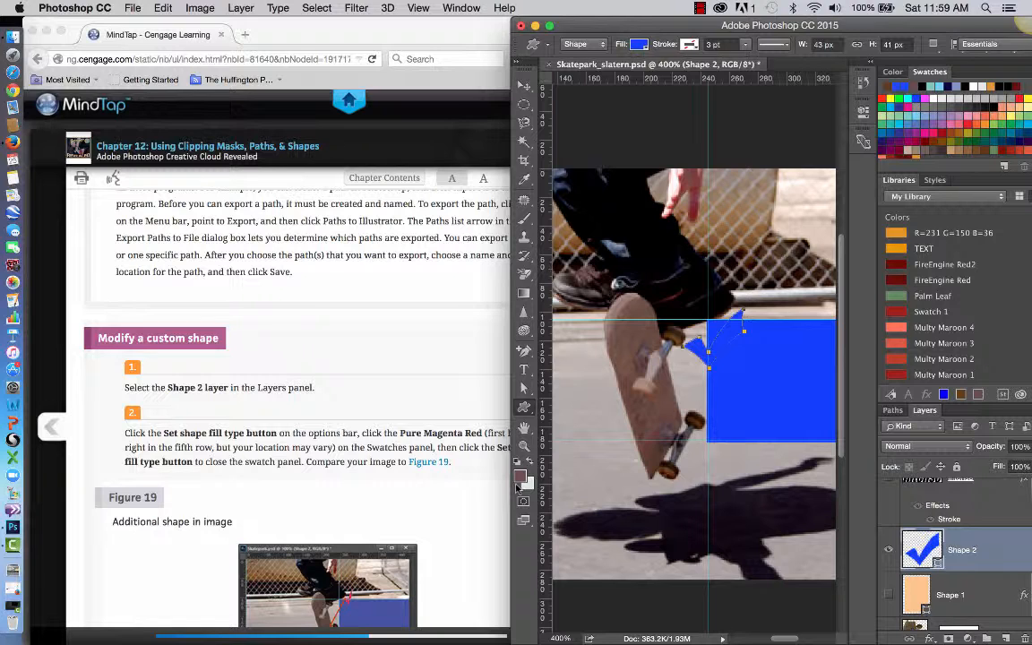
pyautogui.click(638, 44)
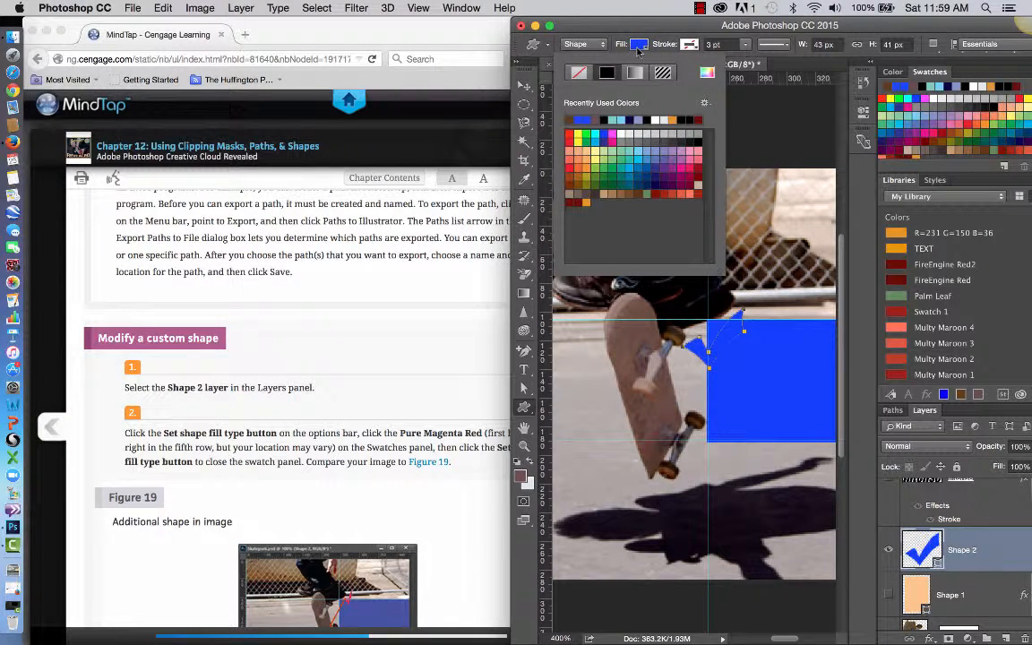
pyautogui.click(478, 487)
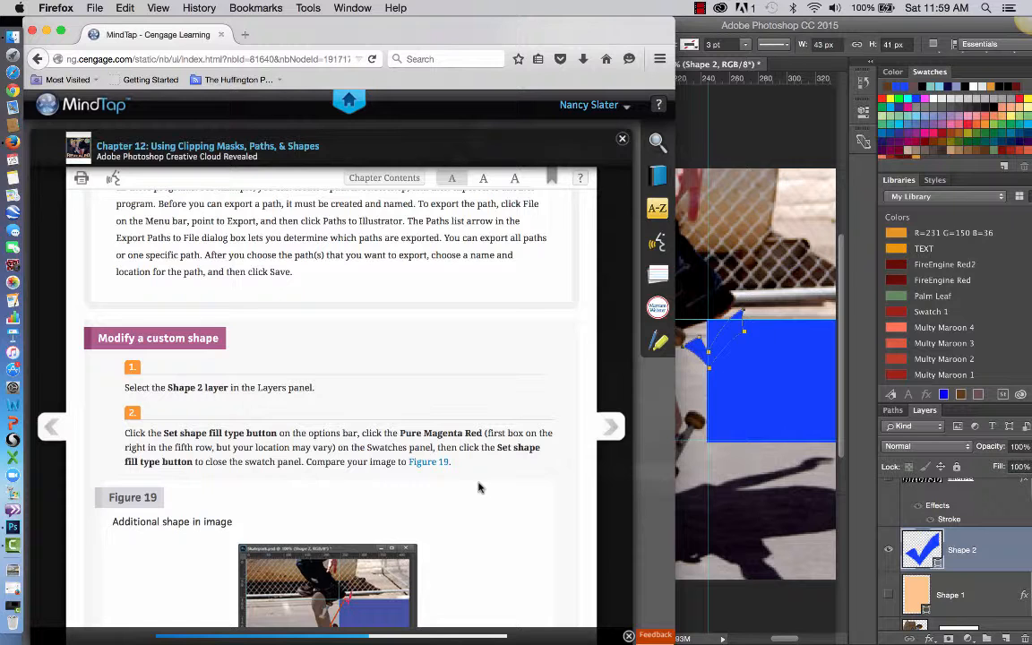
pyautogui.click(738, 120)
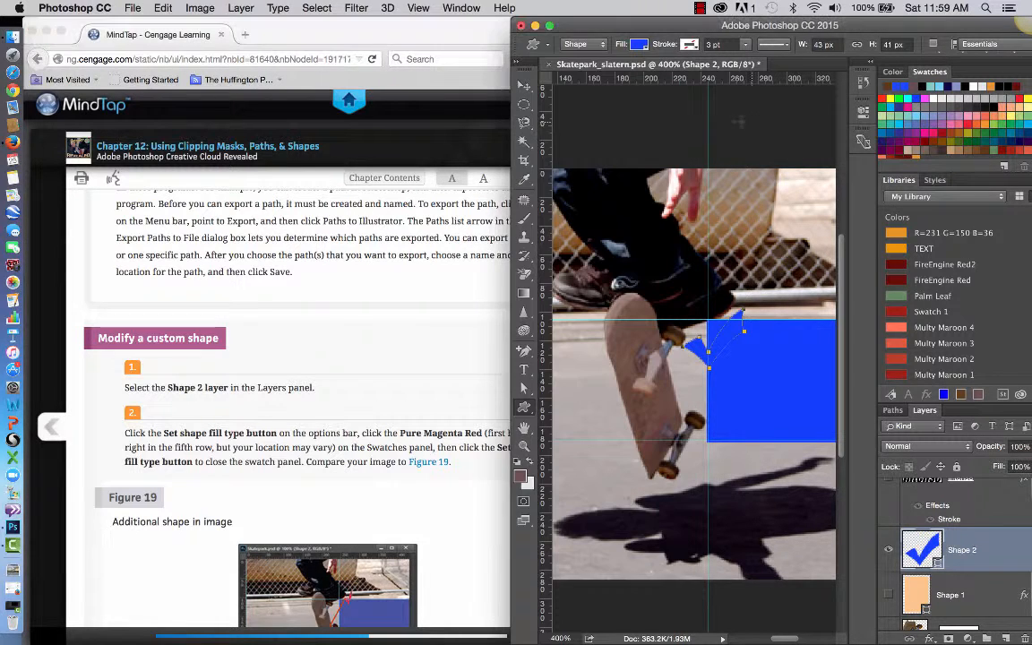
pyautogui.click(638, 44)
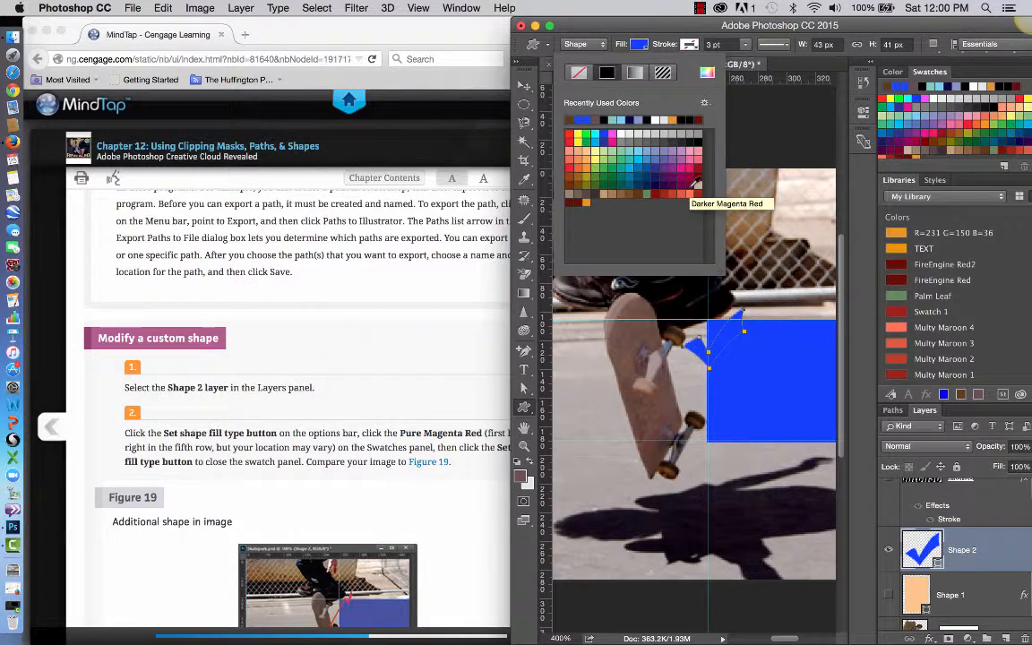
pyautogui.click(695, 183)
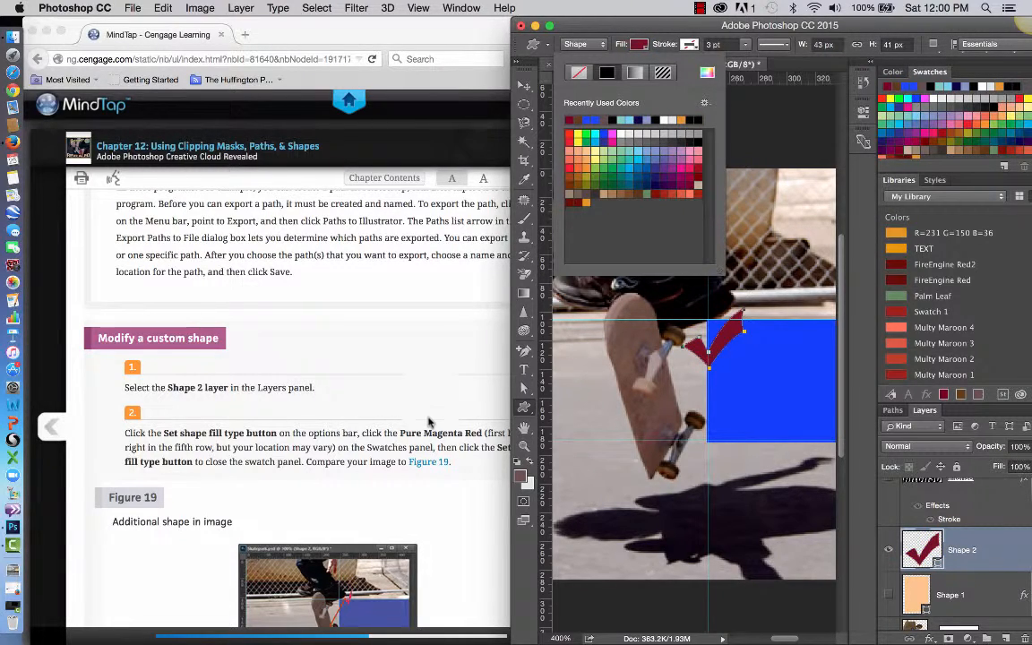
# Follow the textbook's next instructions to add Drop Shadow and Bevel & Emboss styles to the Shape 2 layer, accepting their current settings.
pyautogui.scroll(-5, 428, 422)
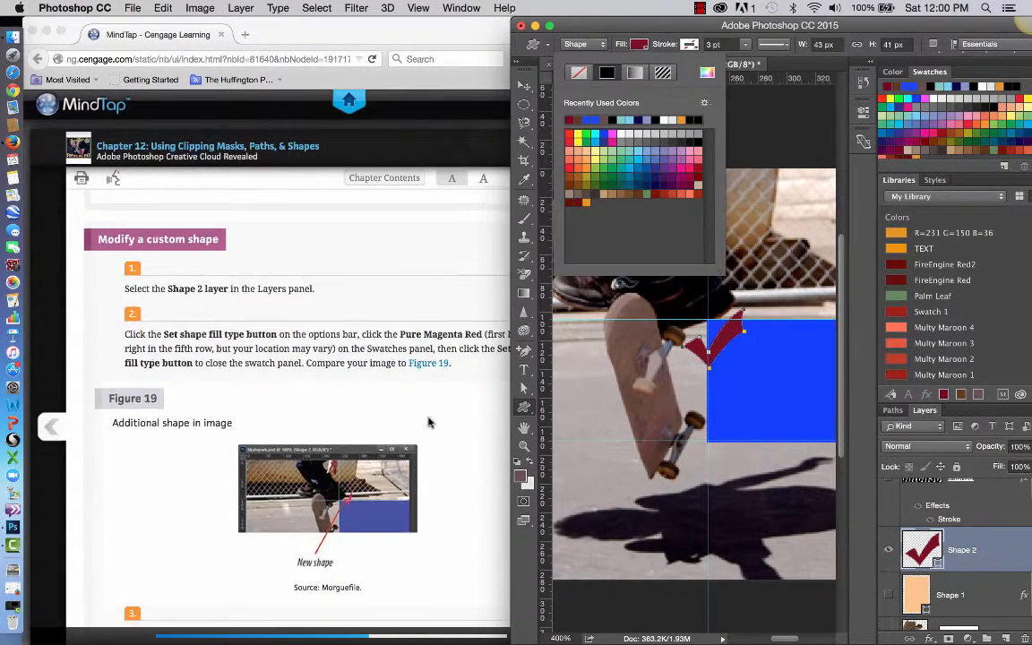
pyautogui.scroll(-3, 428, 422)
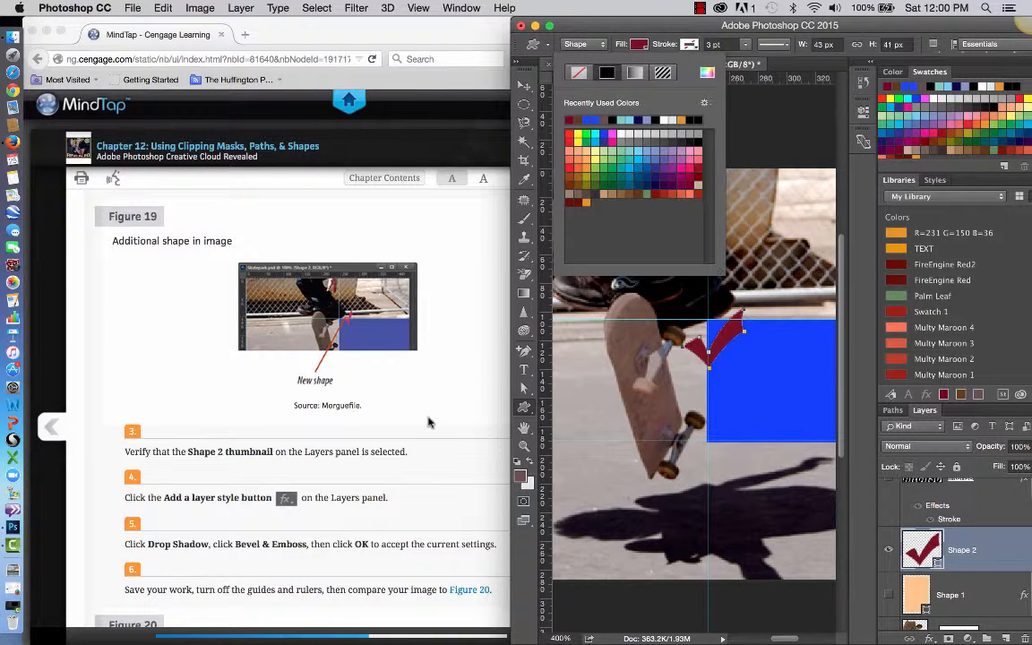
pyautogui.click(1008, 555)
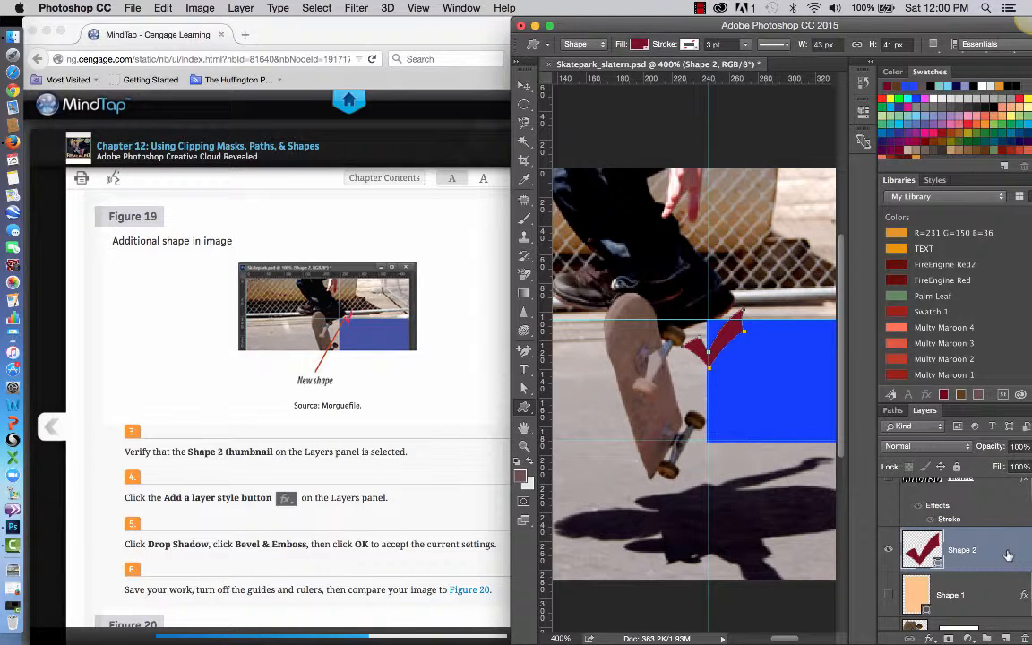
pyautogui.click(929, 638)
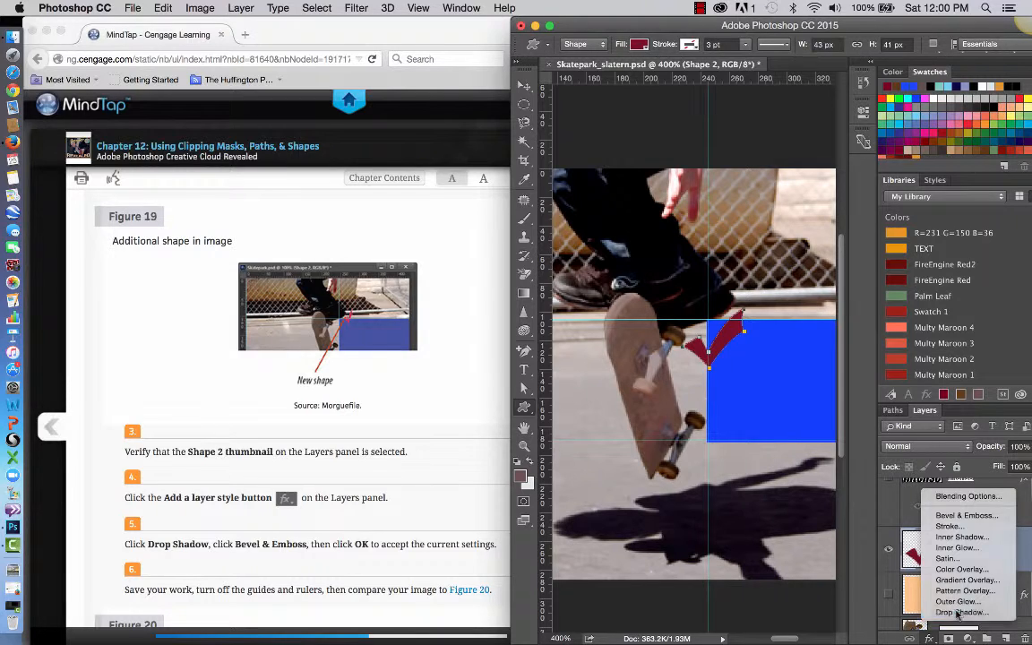
pyautogui.click(959, 612)
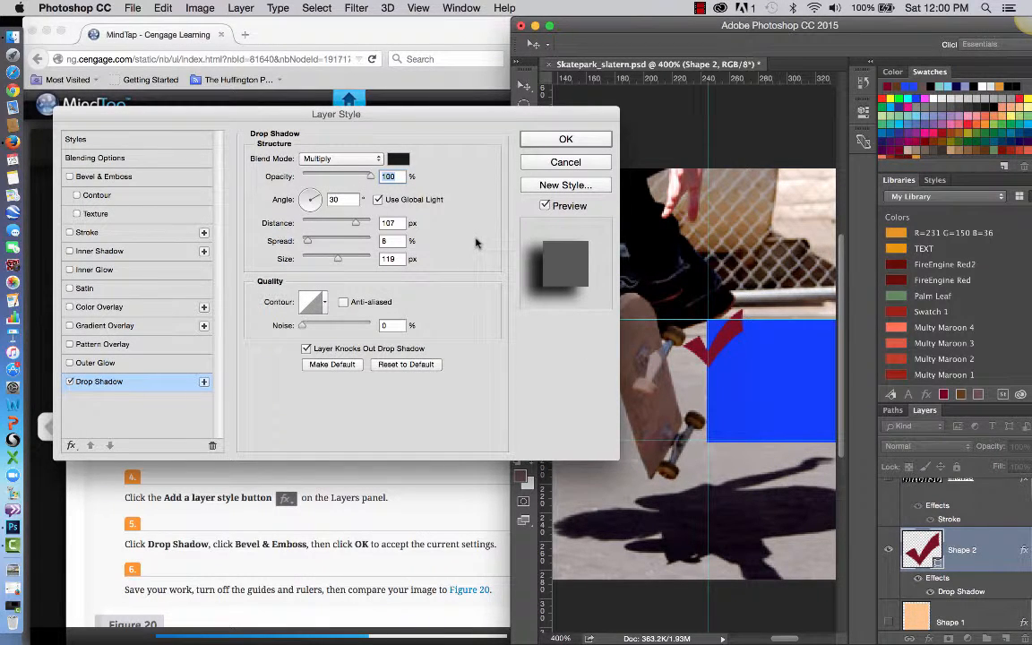
pyautogui.click(141, 185)
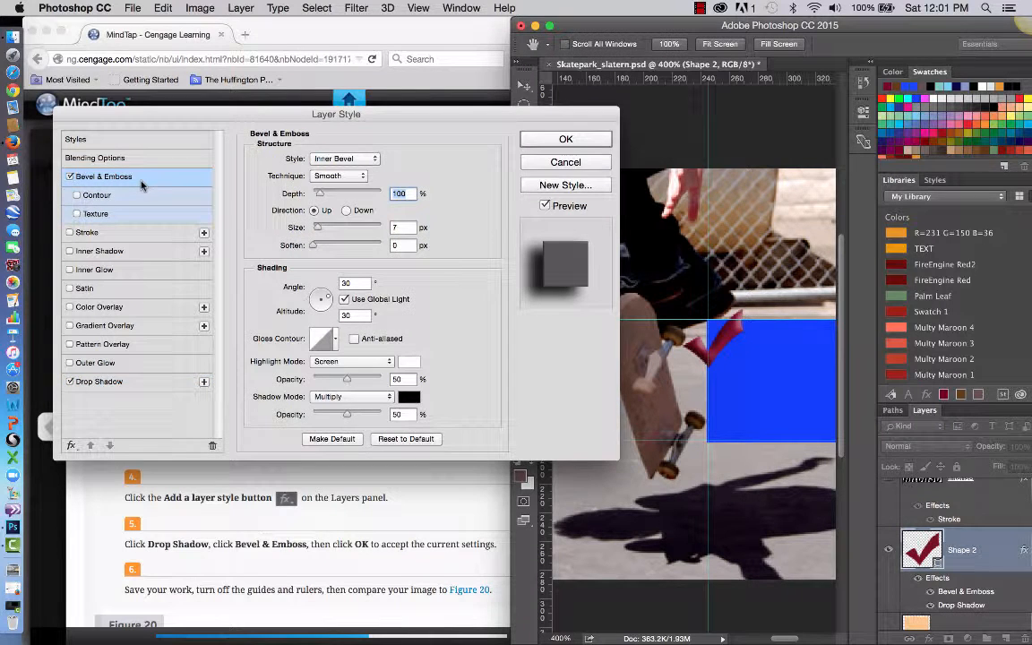
pyautogui.click(566, 139)
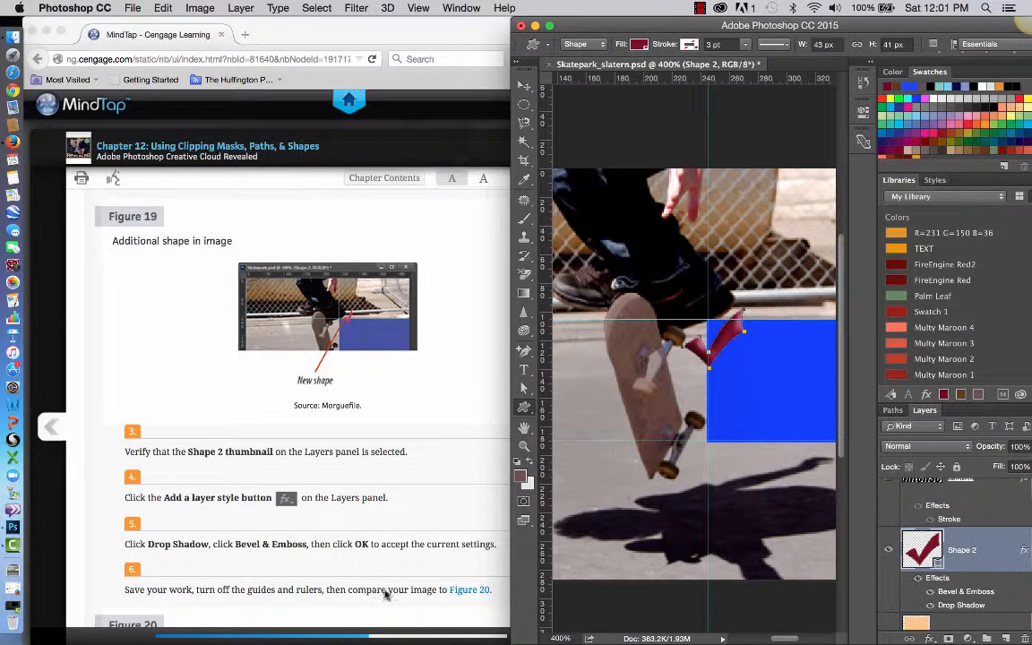
# Compare the styled checkmark with the textbook's Figure 20 and look through the Creating Realistic 3D Shapes section up to Figure 21.
pyautogui.scroll(-4, 387, 587)
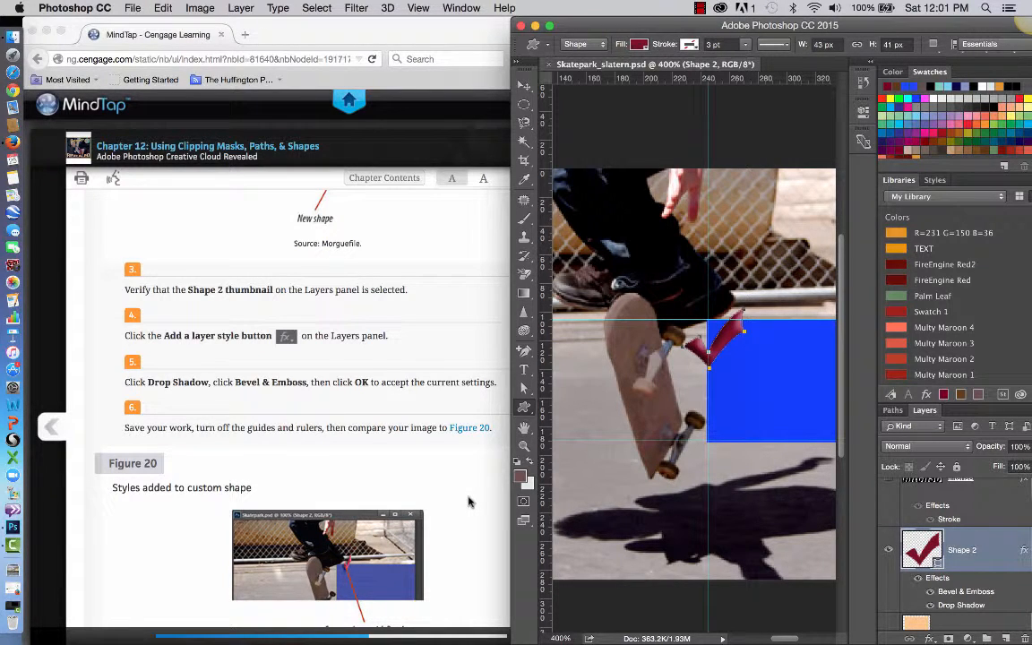
pyautogui.scroll(-5, 468, 502)
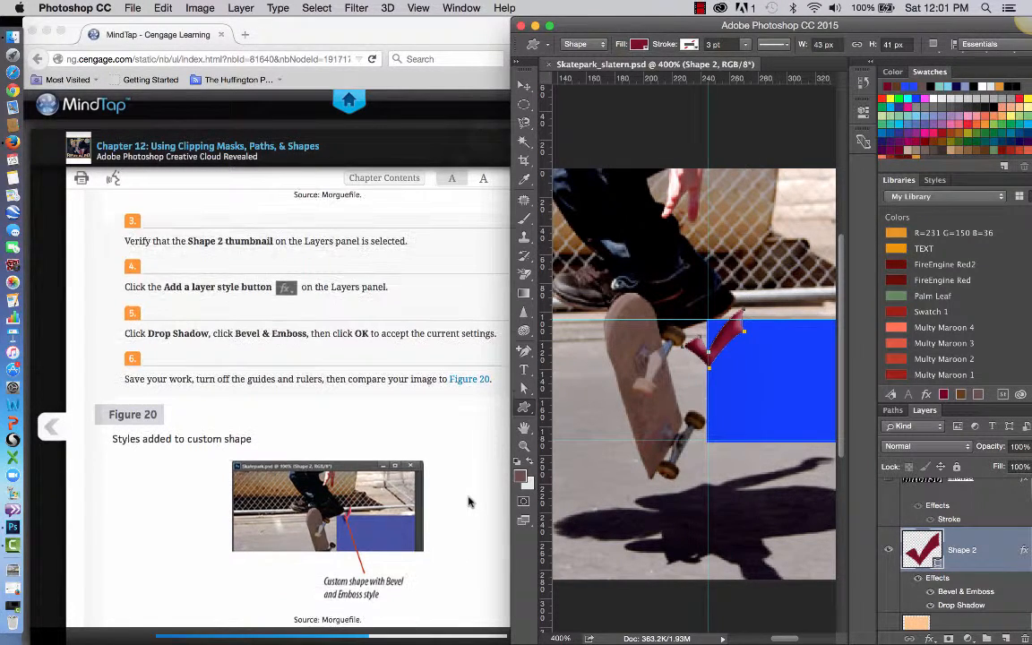
pyautogui.scroll(-6, 468, 501)
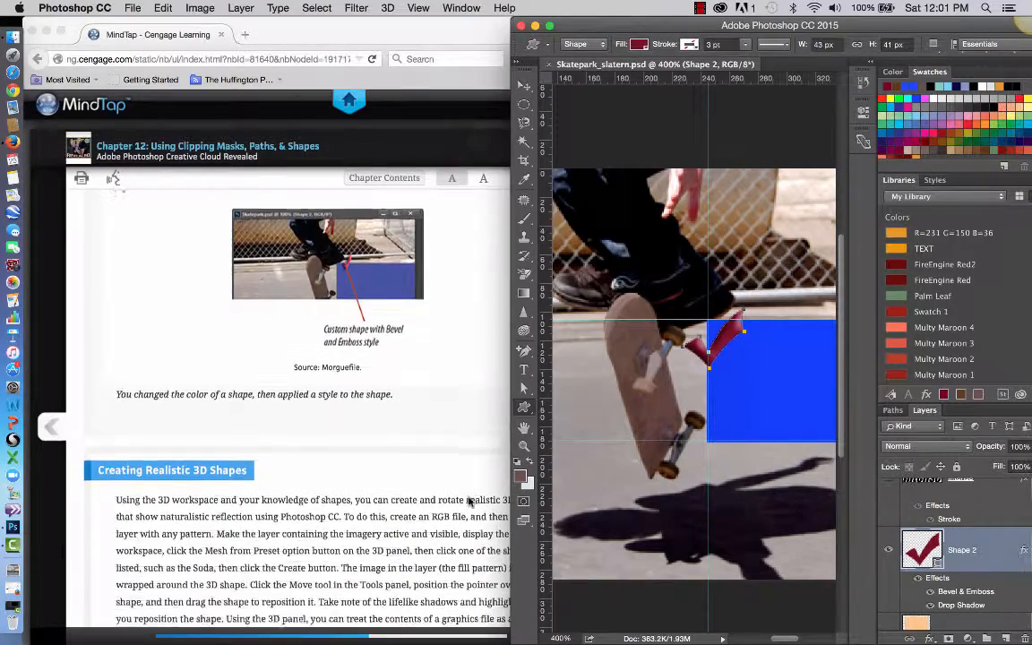
pyautogui.scroll(-5, 467, 501)
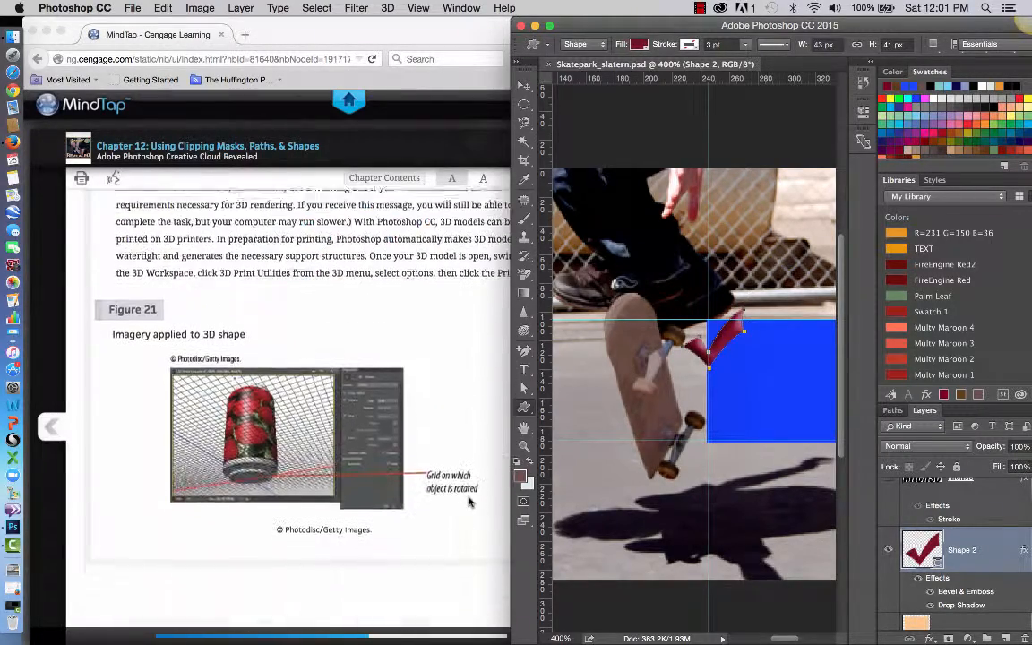